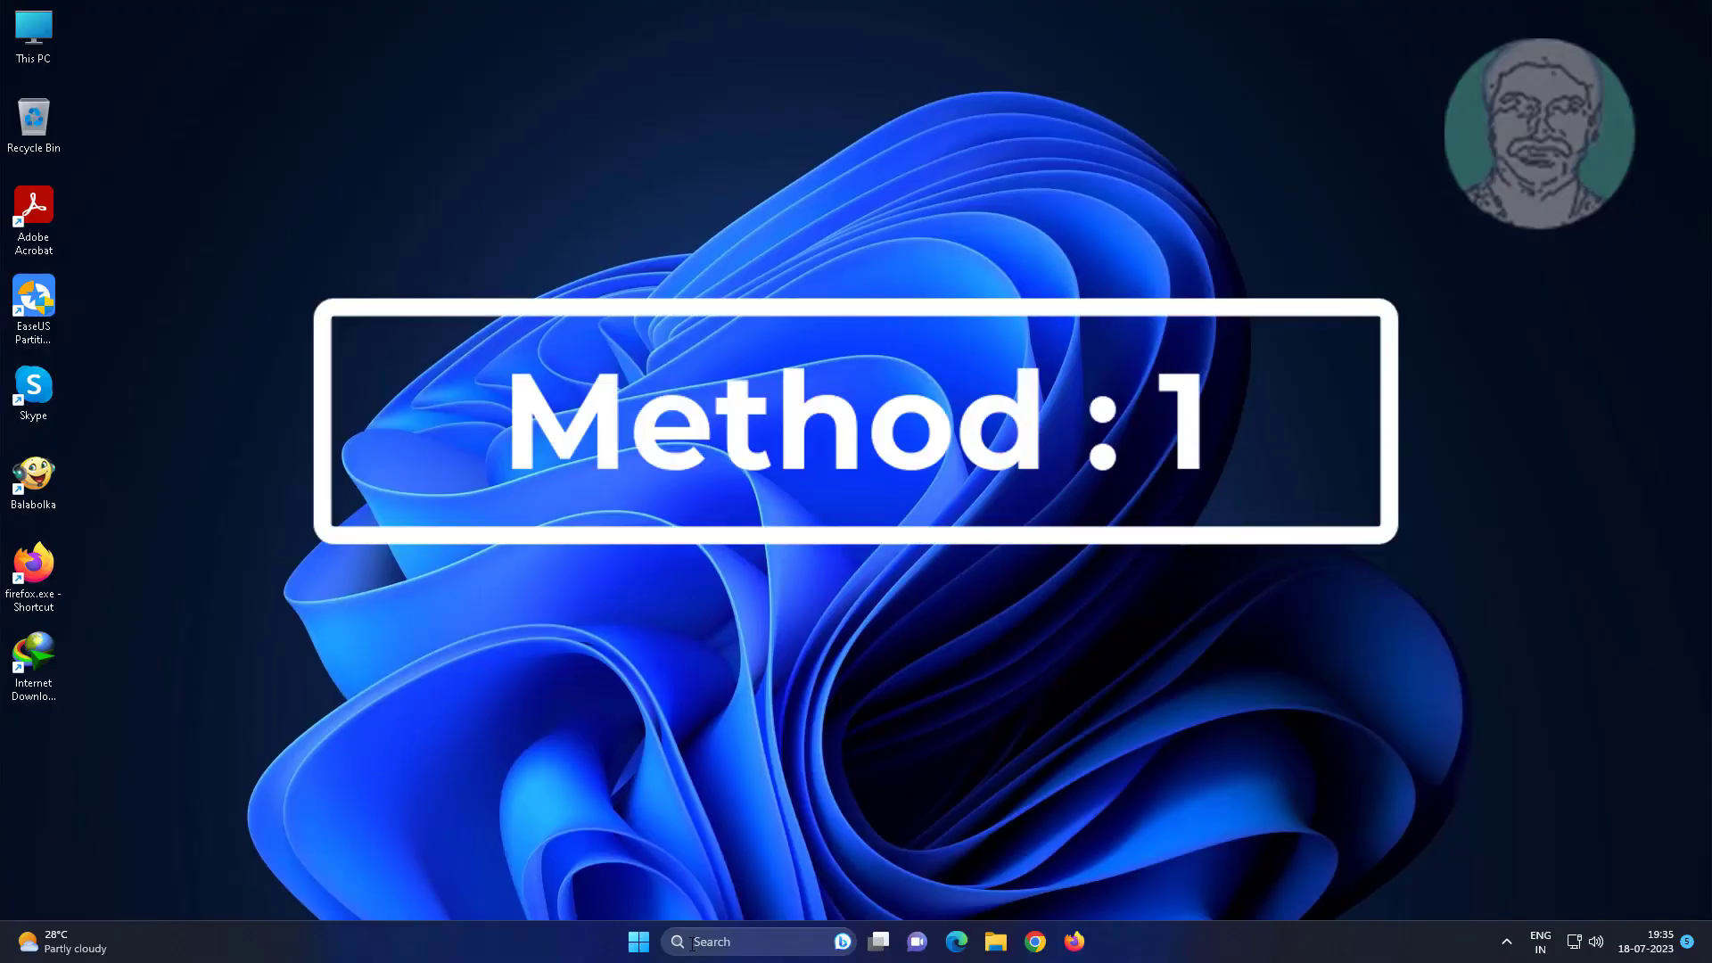
Search for 'change user account control' and open the Change User Account Control settings result
{"action": "left_click", "coordinate": [727, 941]}
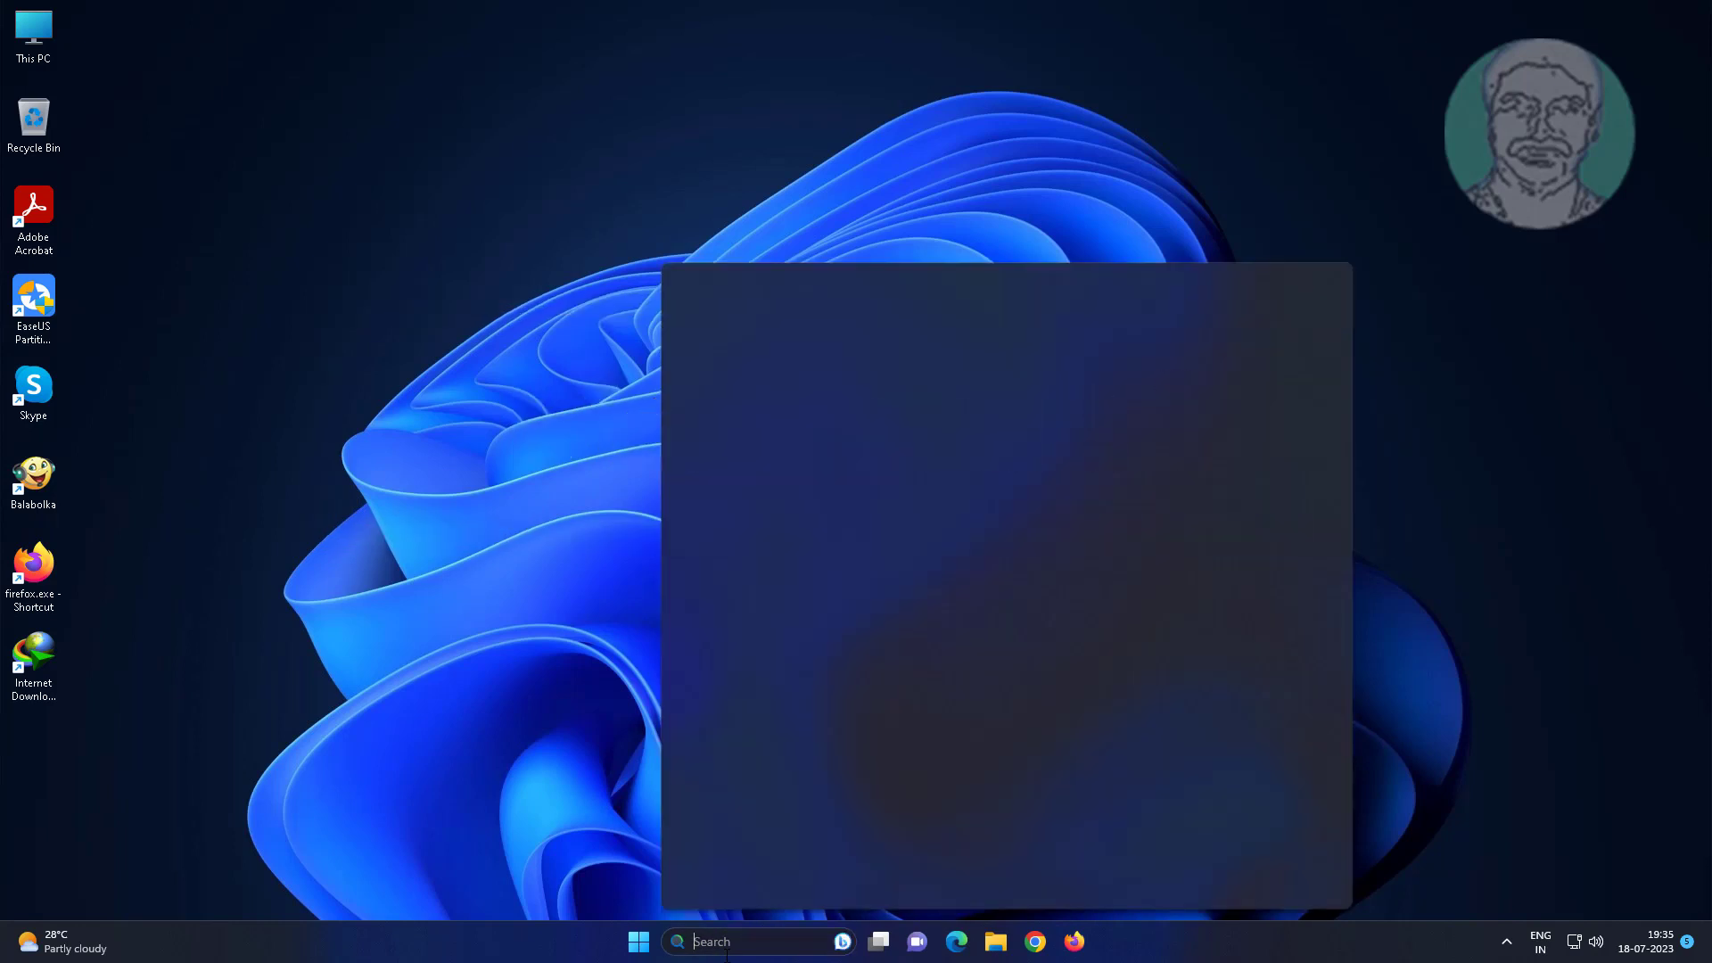
{"action": "type", "text": "change user"}
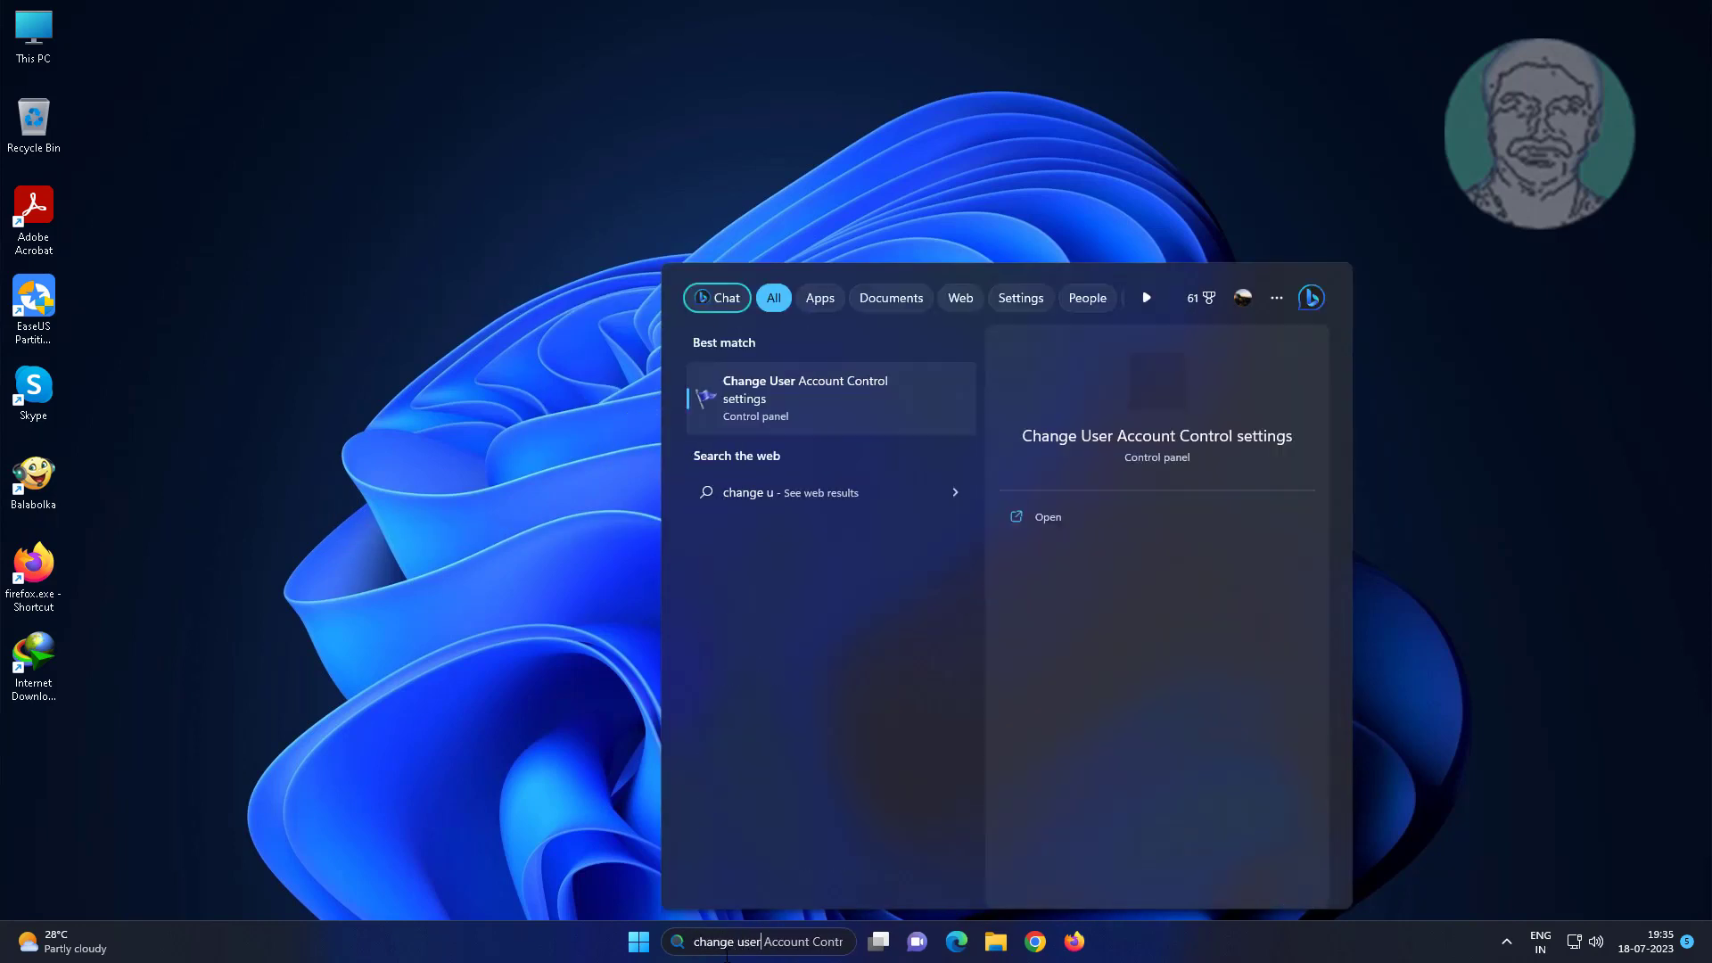
{"action": "type", "text": " account c"}
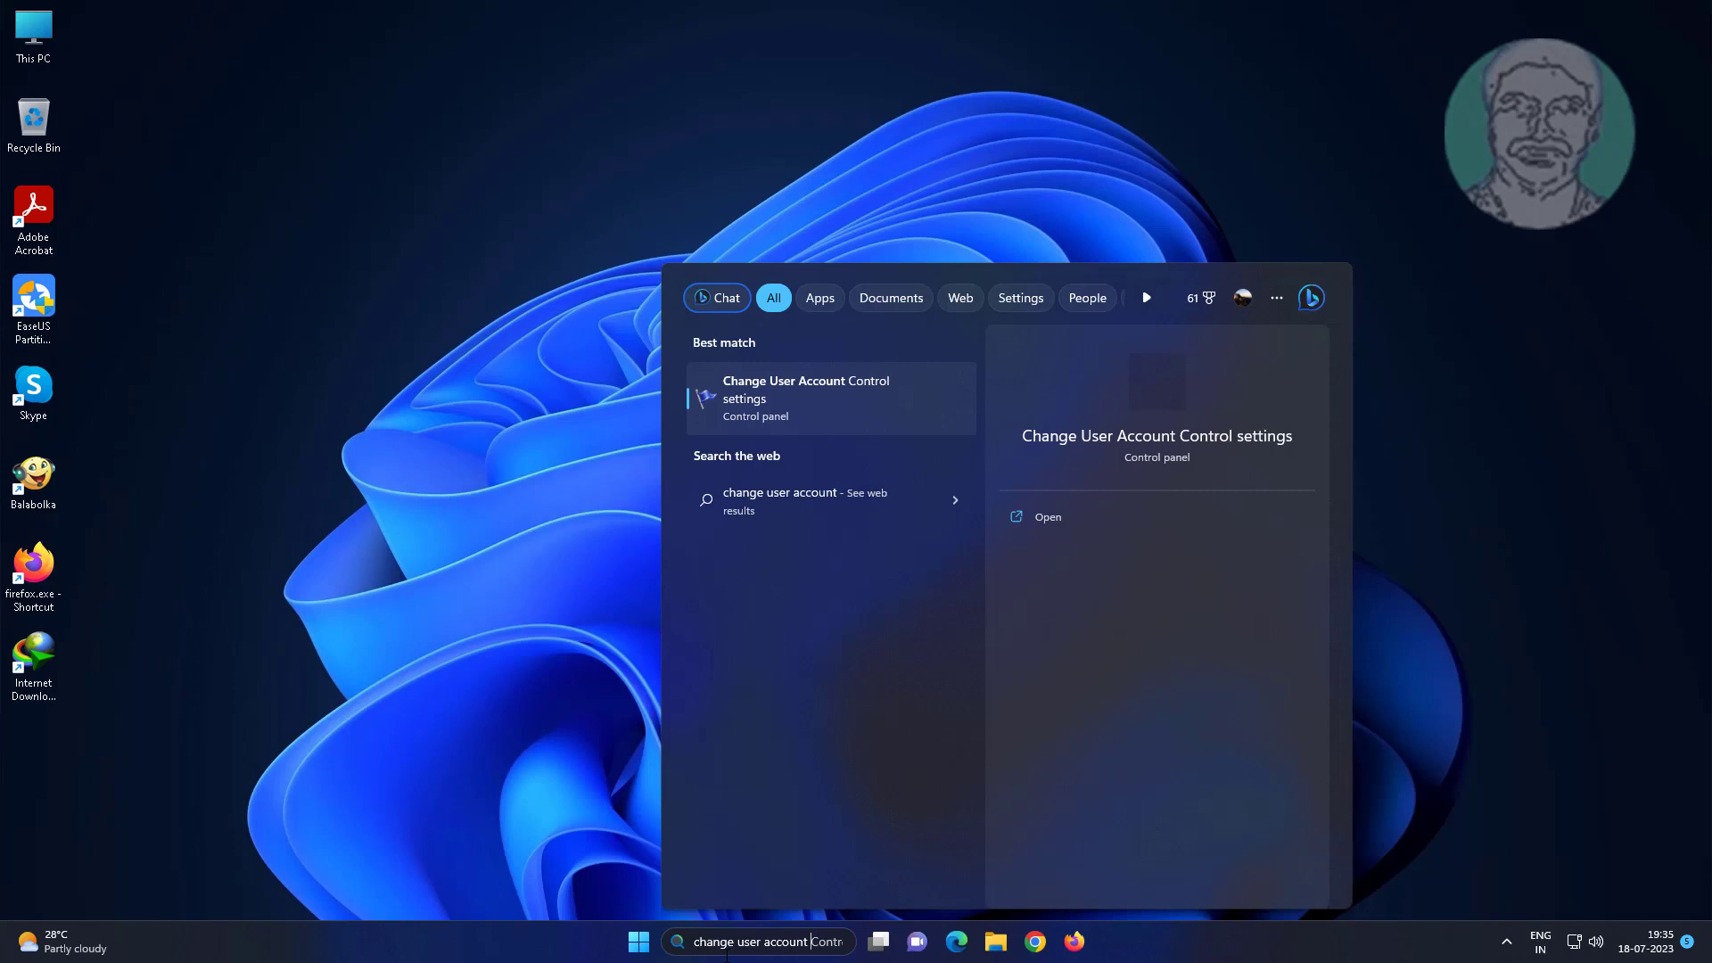
{"action": "type", "text": "ontrol"}
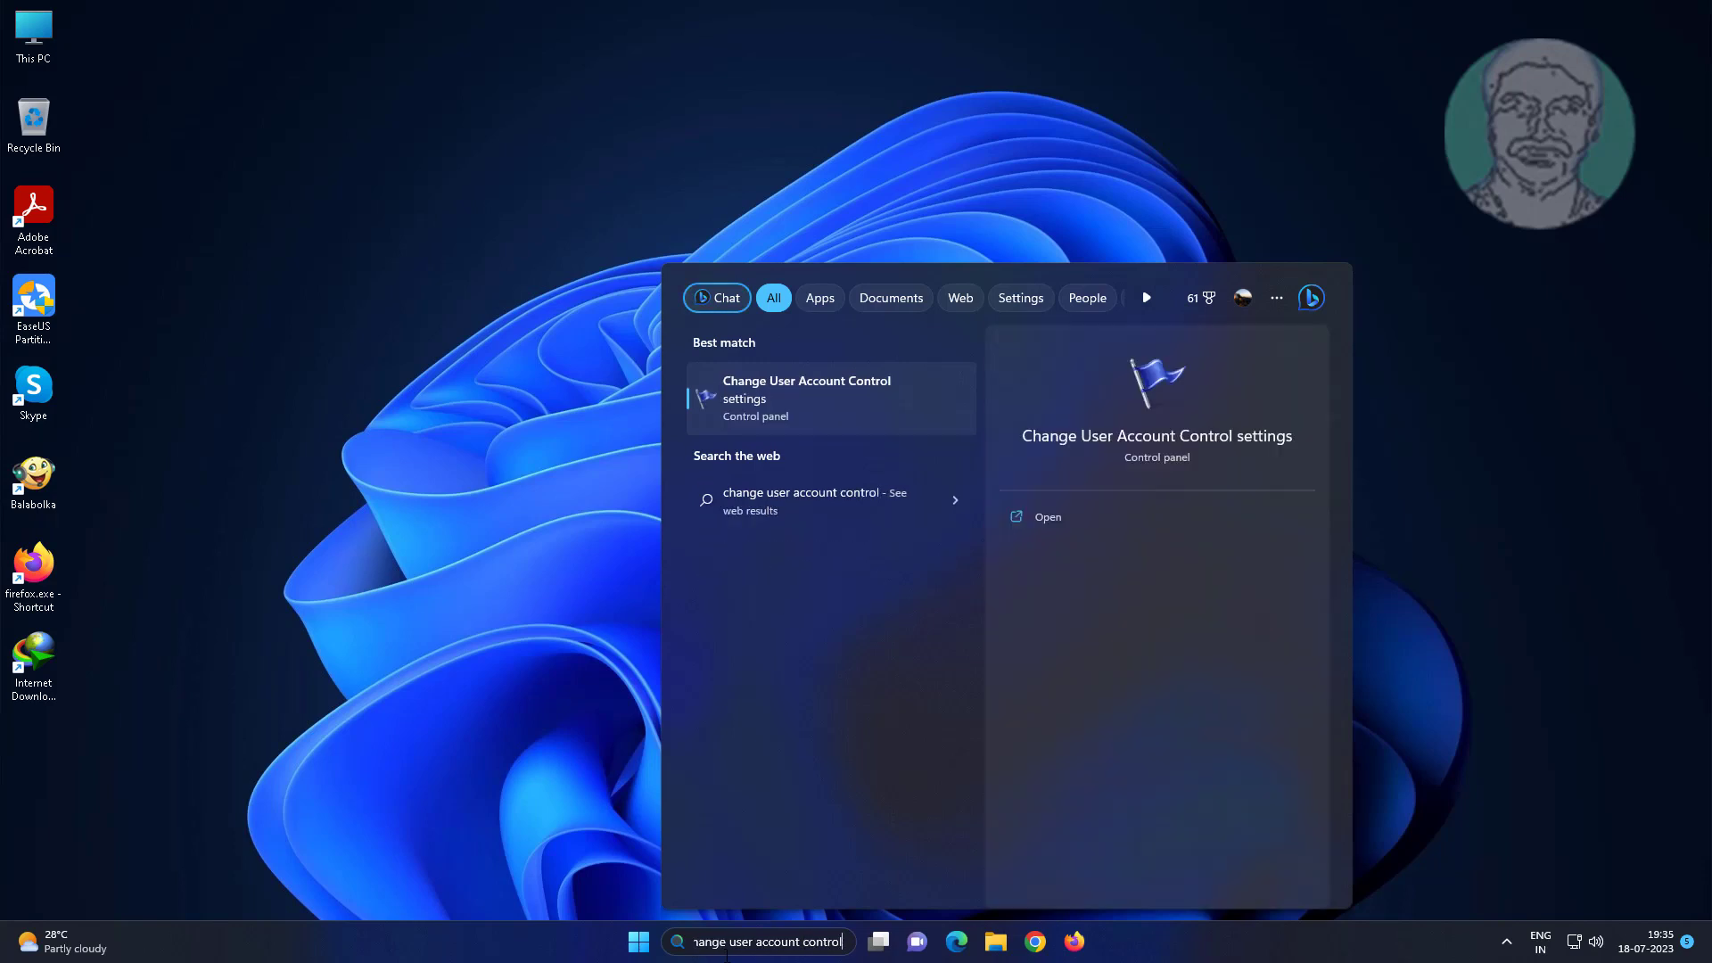
{"action": "left_click", "coordinate": [817, 375]}
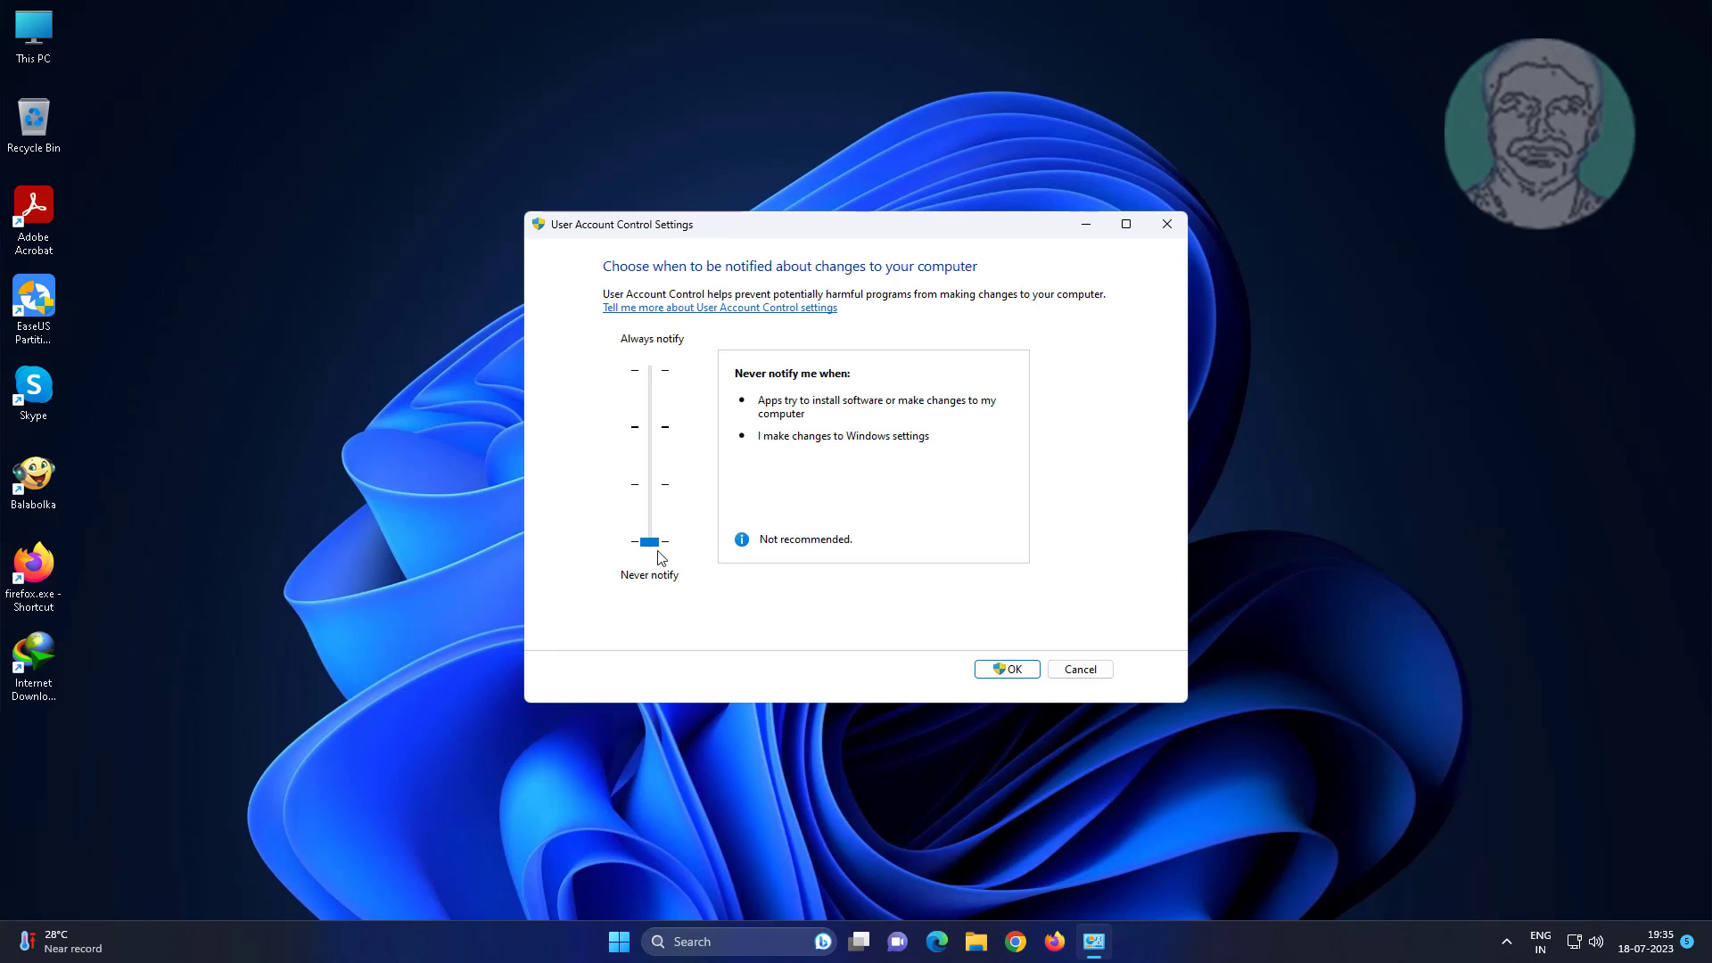
Raise the UAC slider from Never notify to the default notch, apply it, and approve the prompt
{"action": "left_click_drag", "start_coordinate": [651, 543], "coordinate": [653, 435]}
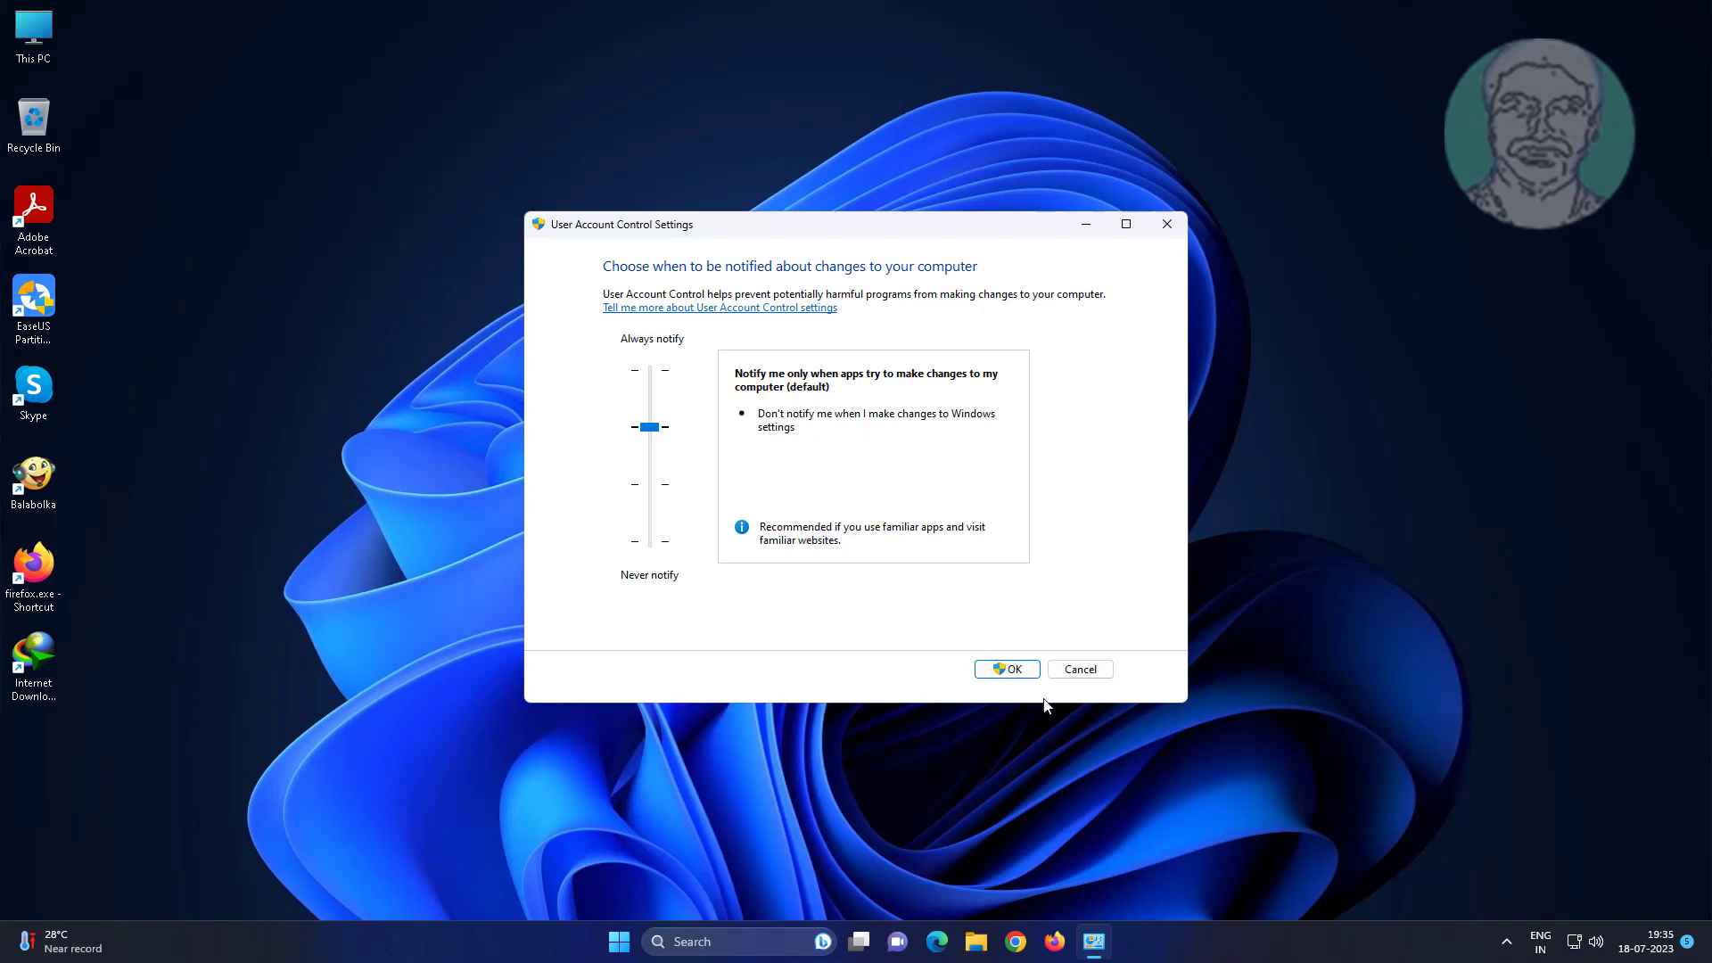
{"action": "left_click", "coordinate": [1008, 670]}
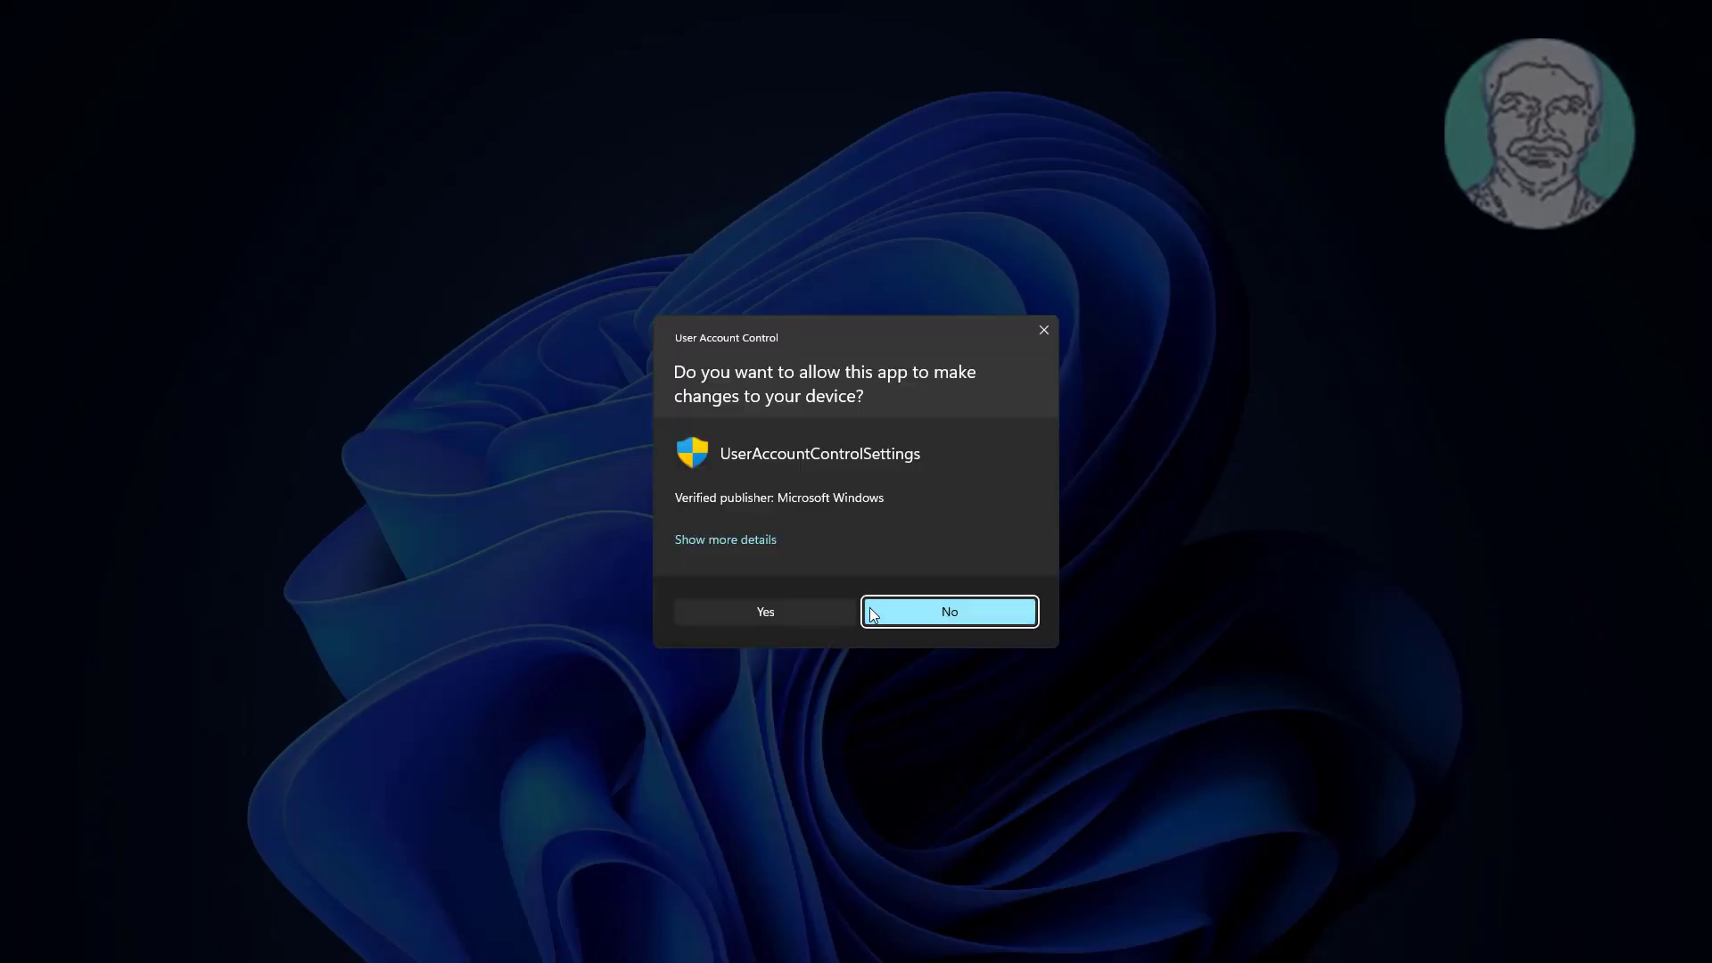
{"action": "left_click", "coordinate": [972, 612]}
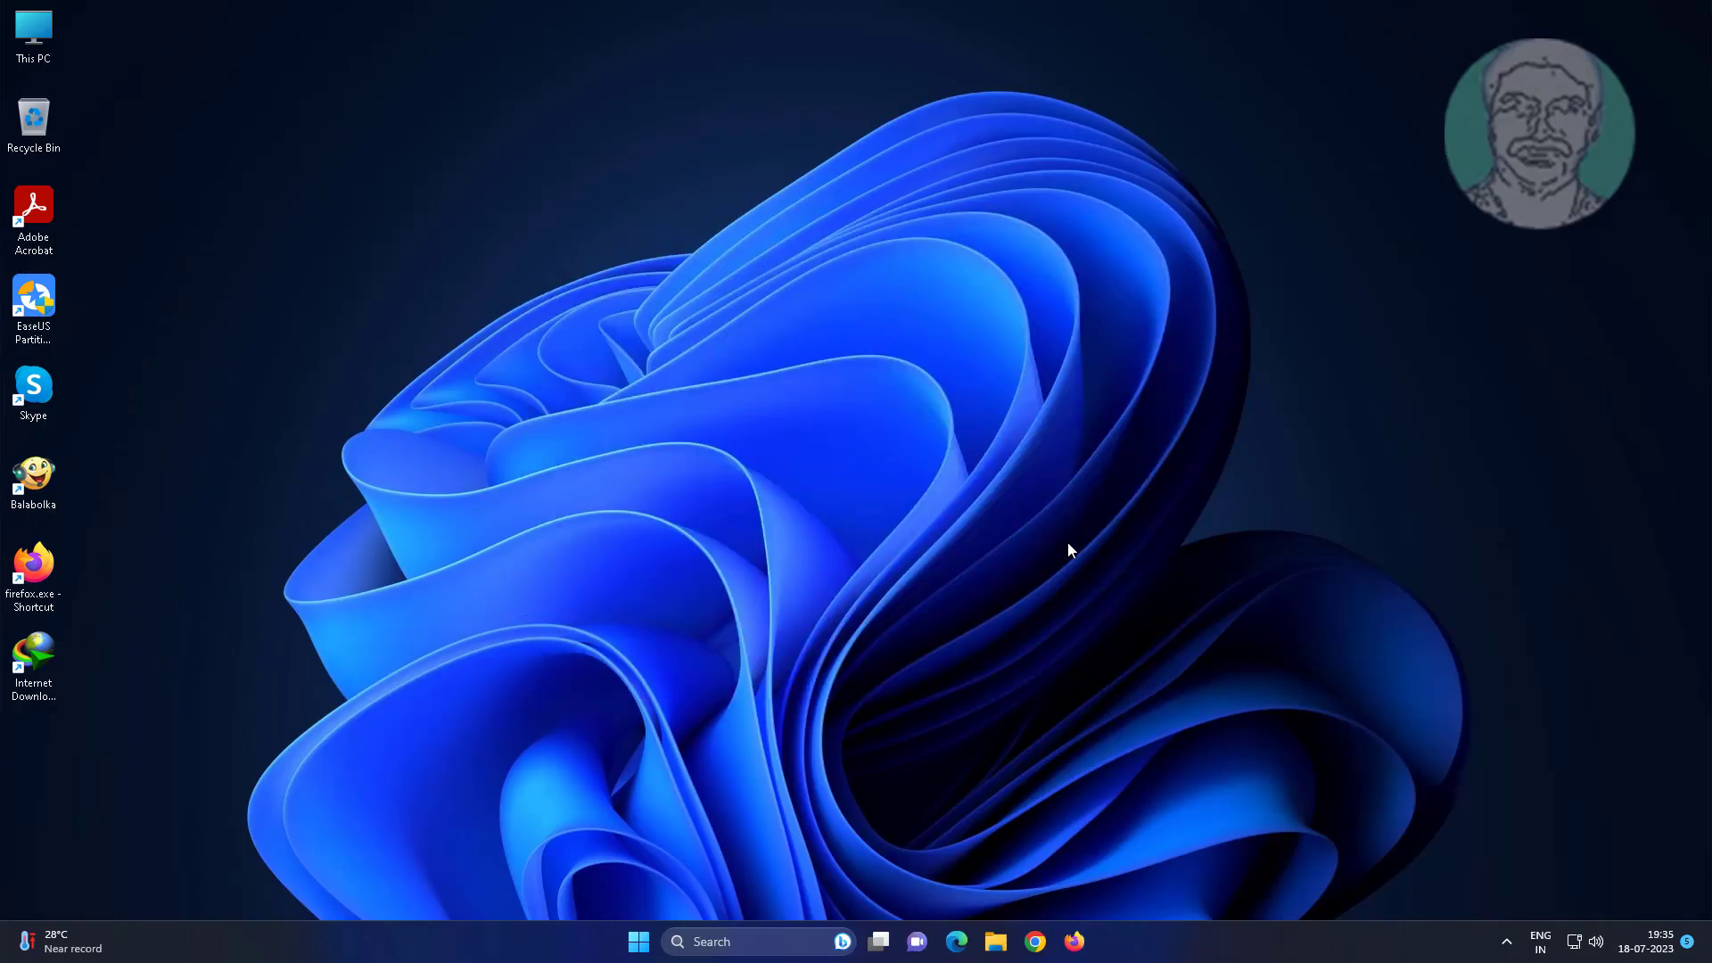
Search 'regedit' and run Registry Editor as administrator, approving the UAC prompt
{"action": "left_click", "coordinate": [743, 946]}
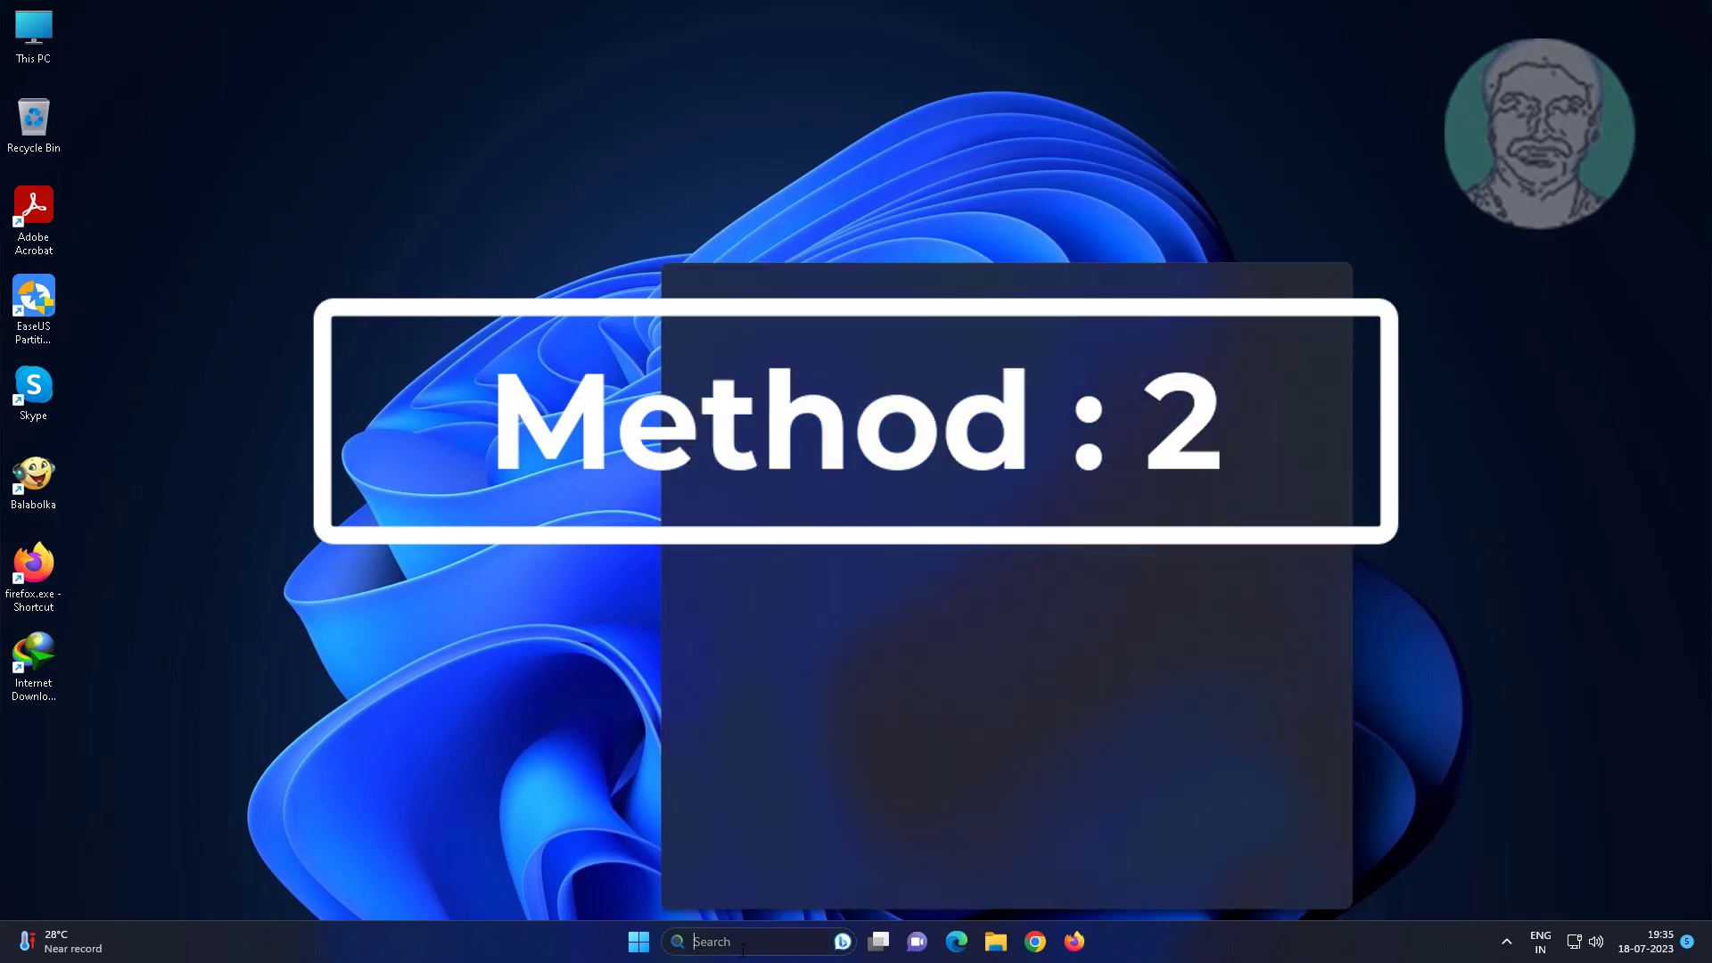
{"action": "type", "text": "regedit"}
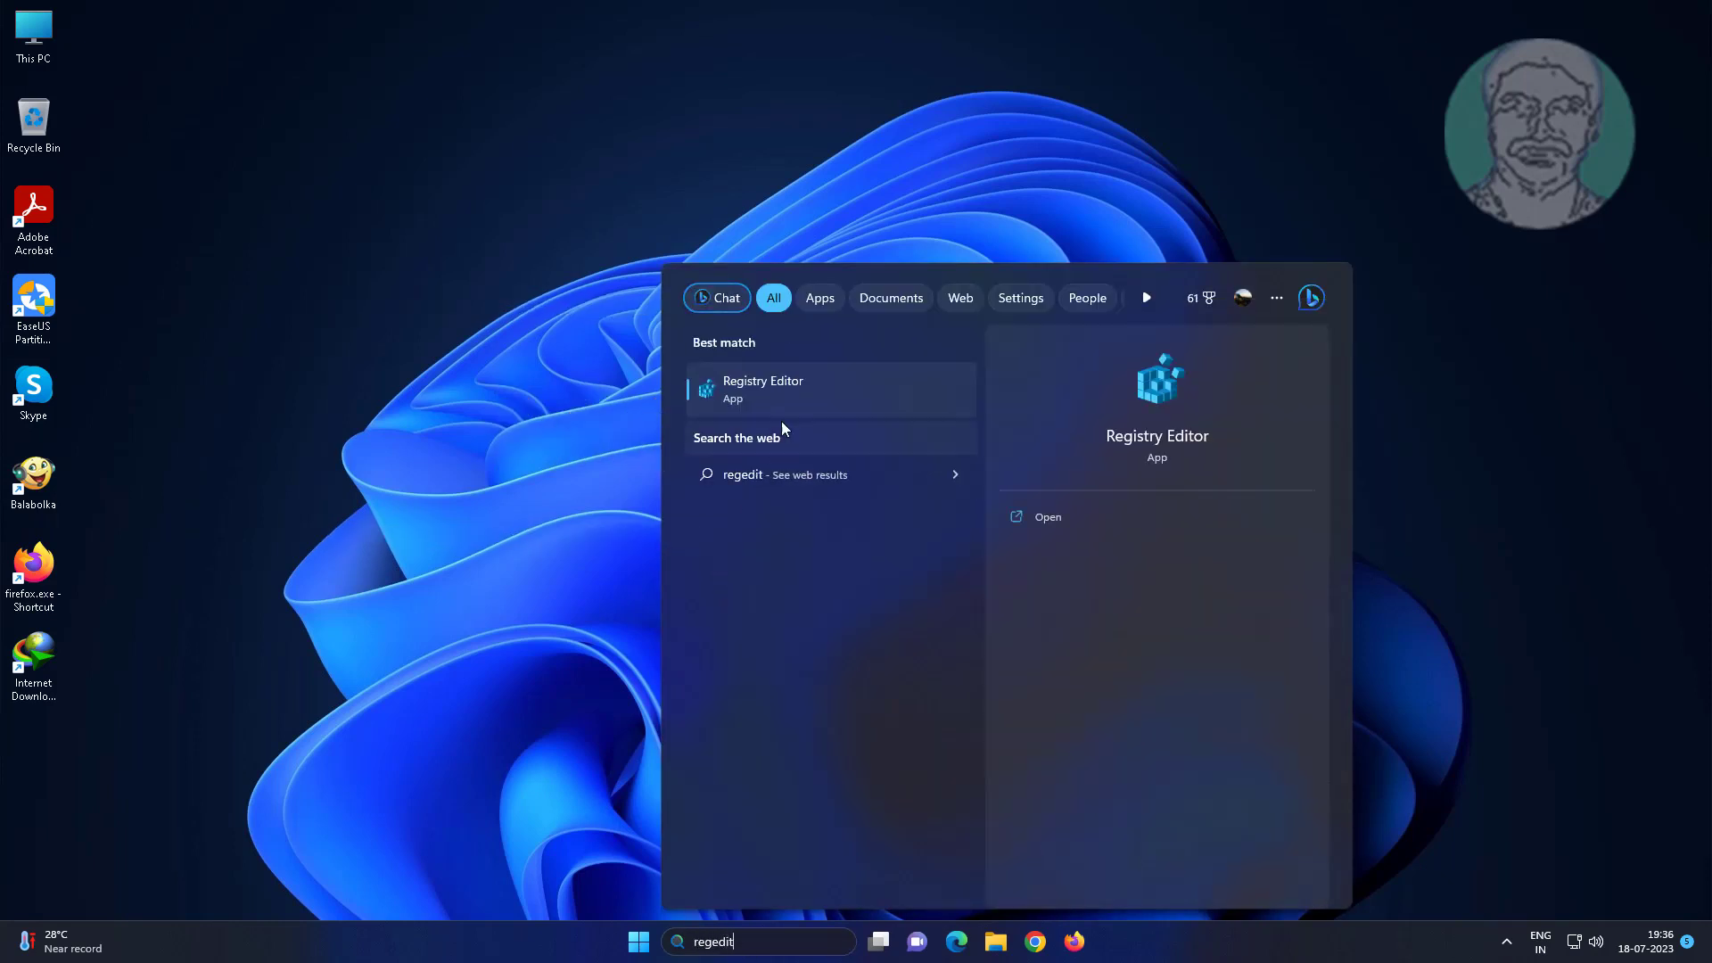
{"action": "right_click", "coordinate": [785, 392]}
{"action": "left_click", "coordinate": [861, 413]}
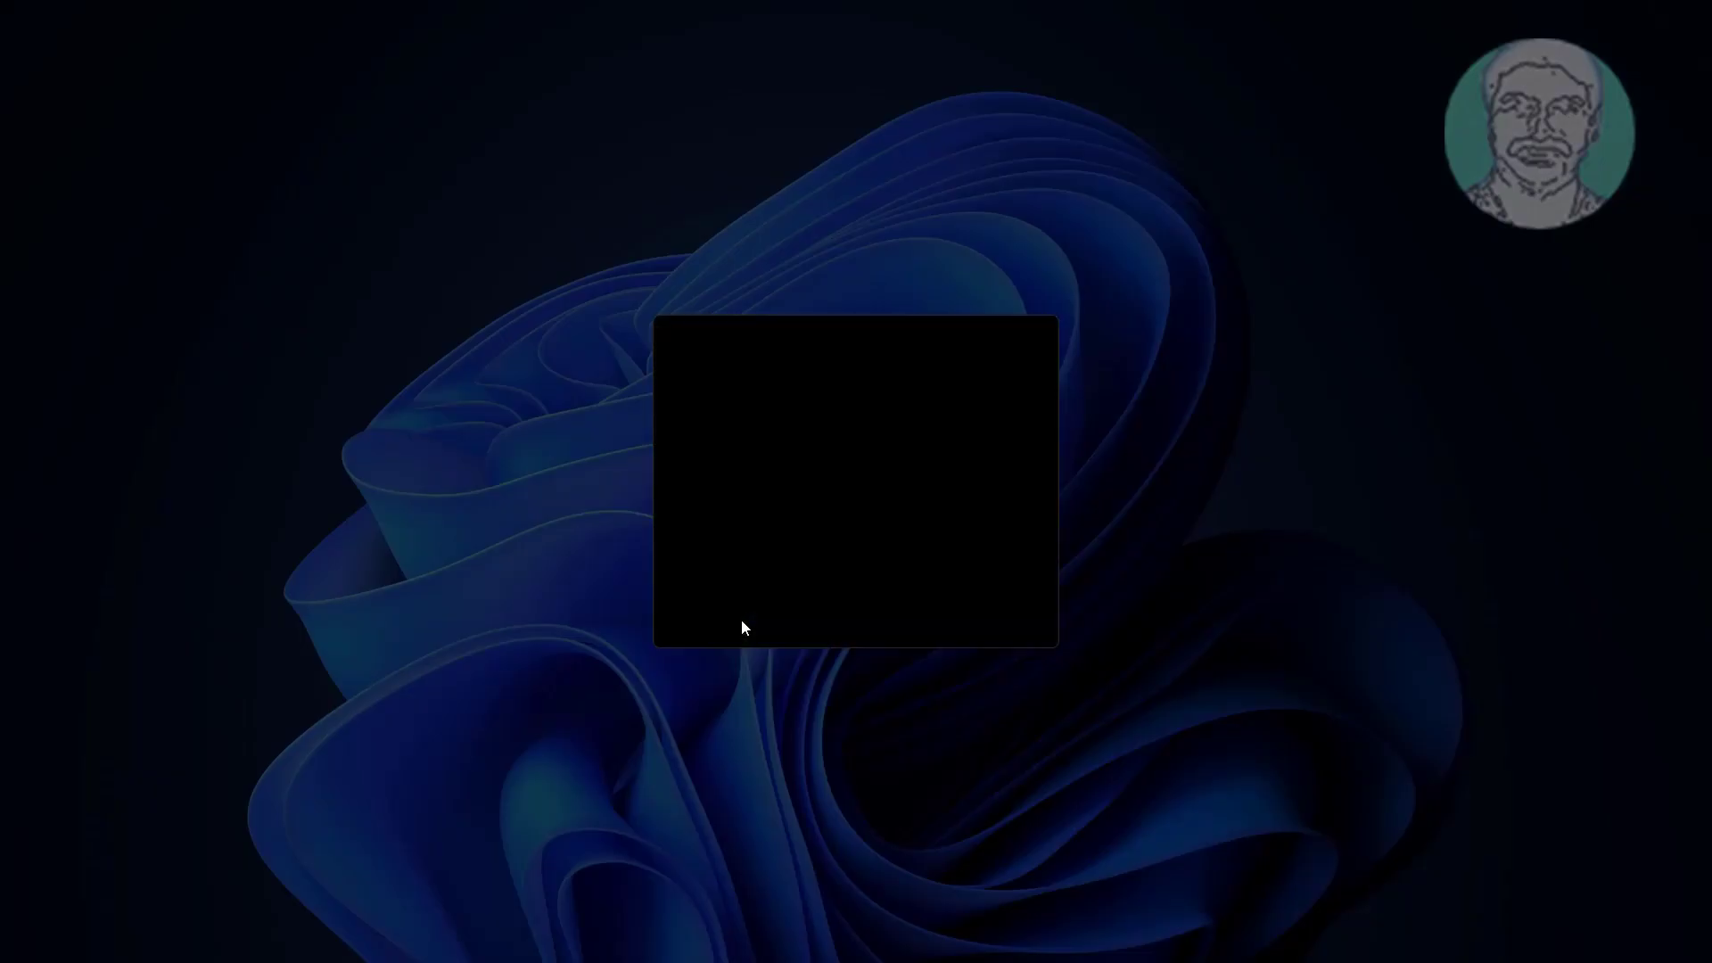
{"action": "left_click", "coordinate": [742, 621]}
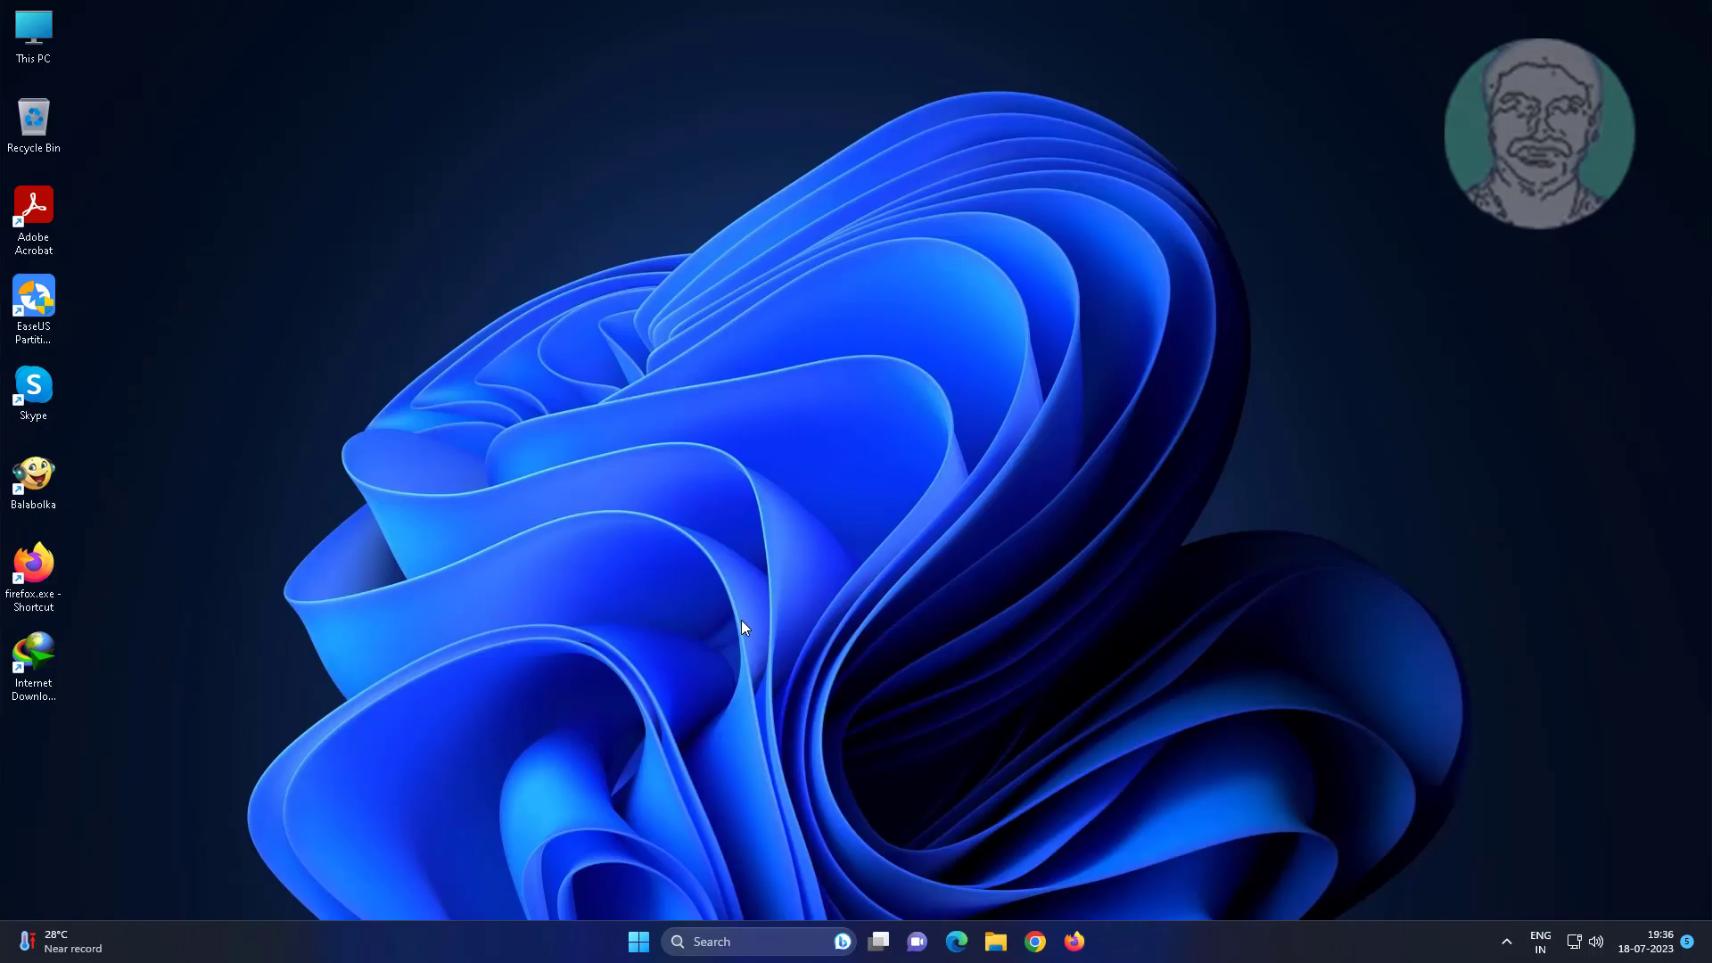
Expand HKEY_LOCAL_MACHINE, SOFTWARE and Microsoft in the registry tree
{"action": "left_click", "coordinate": [24, 100]}
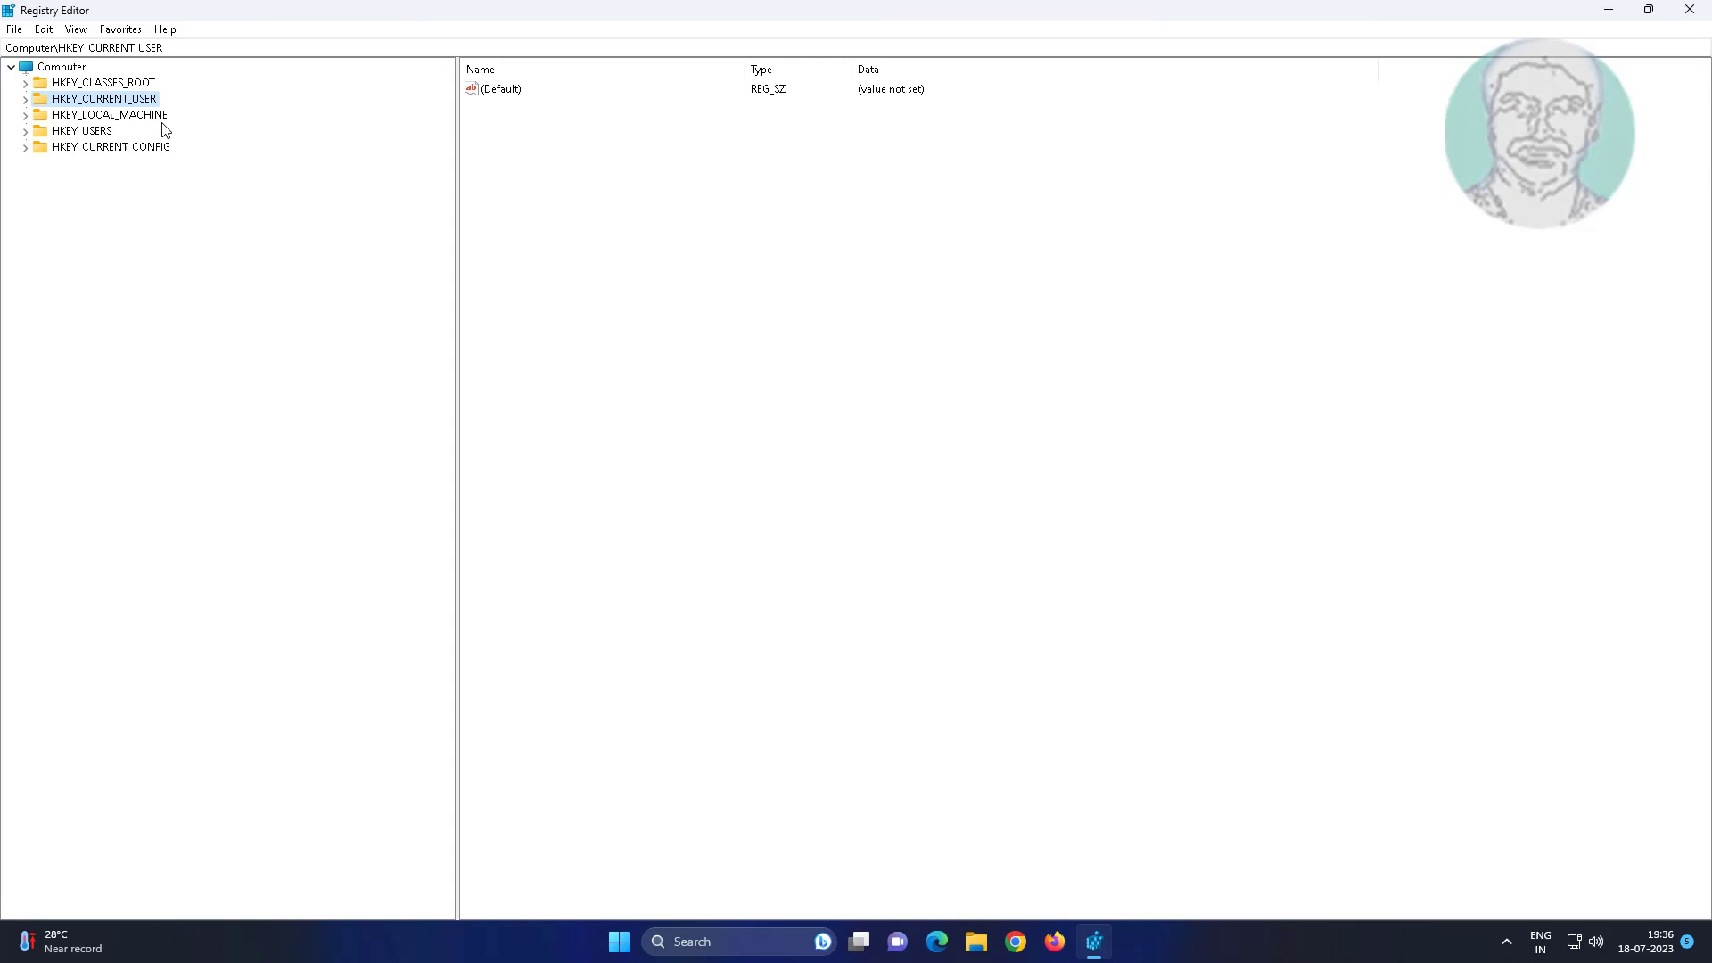
{"action": "left_click", "coordinate": [118, 115]}
{"action": "left_click", "coordinate": [25, 115]}
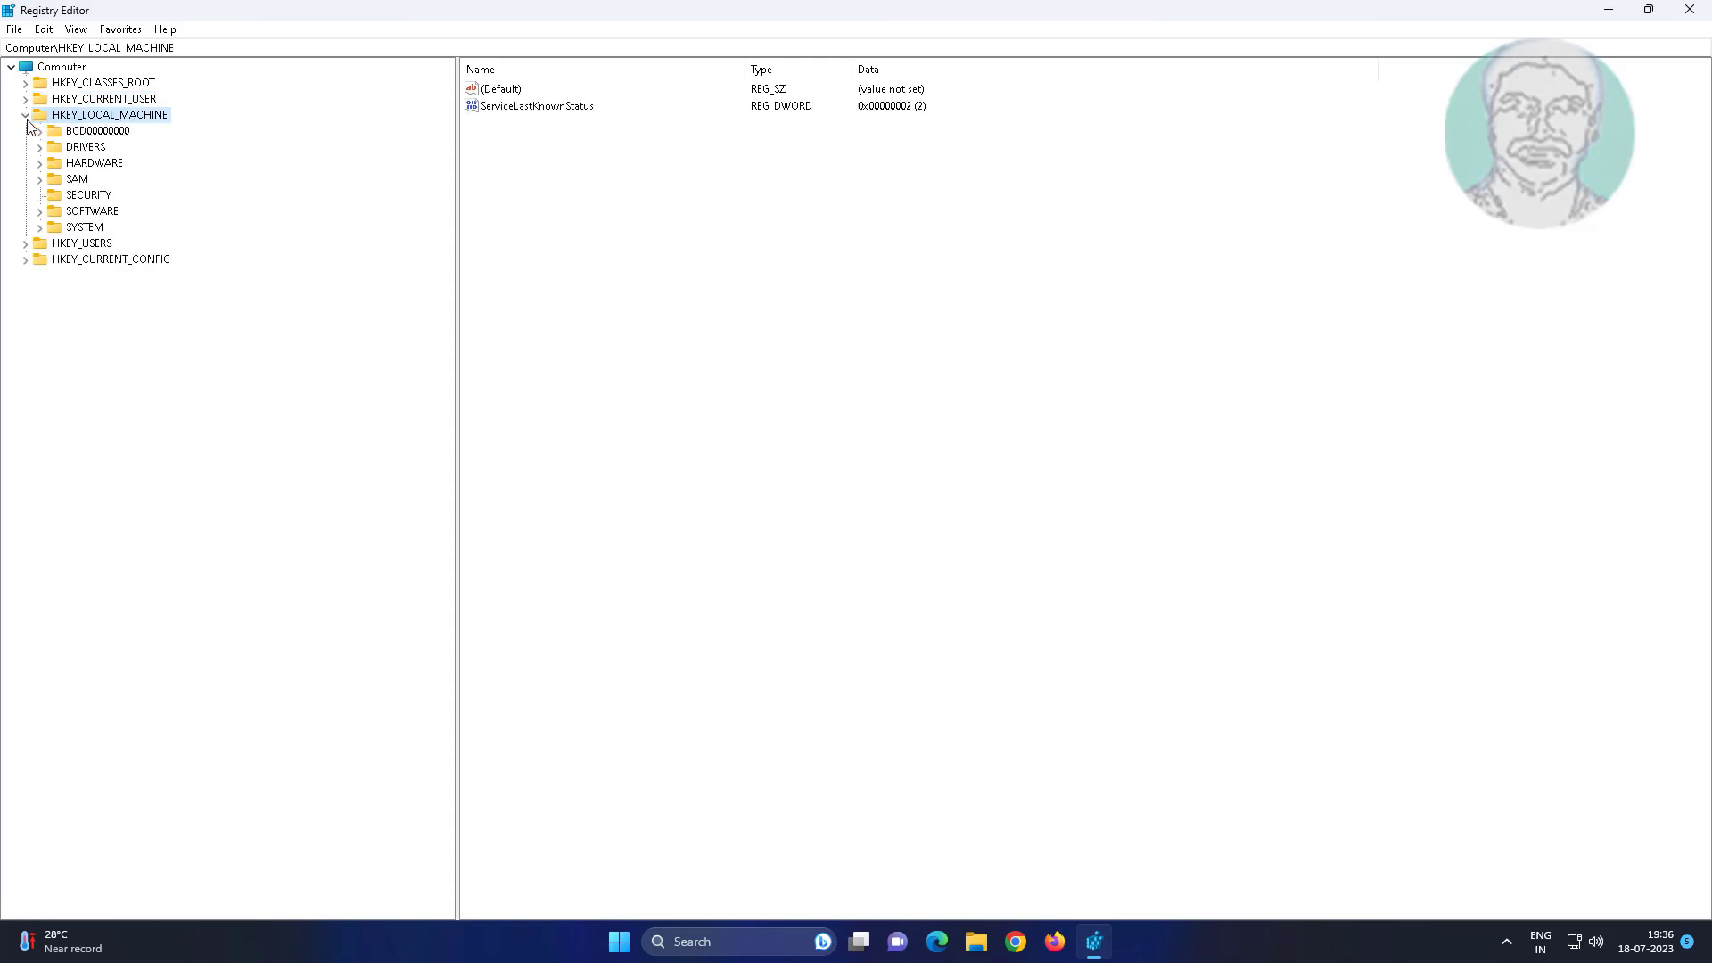
{"action": "left_click", "coordinate": [89, 211]}
{"action": "left_click", "coordinate": [39, 211]}
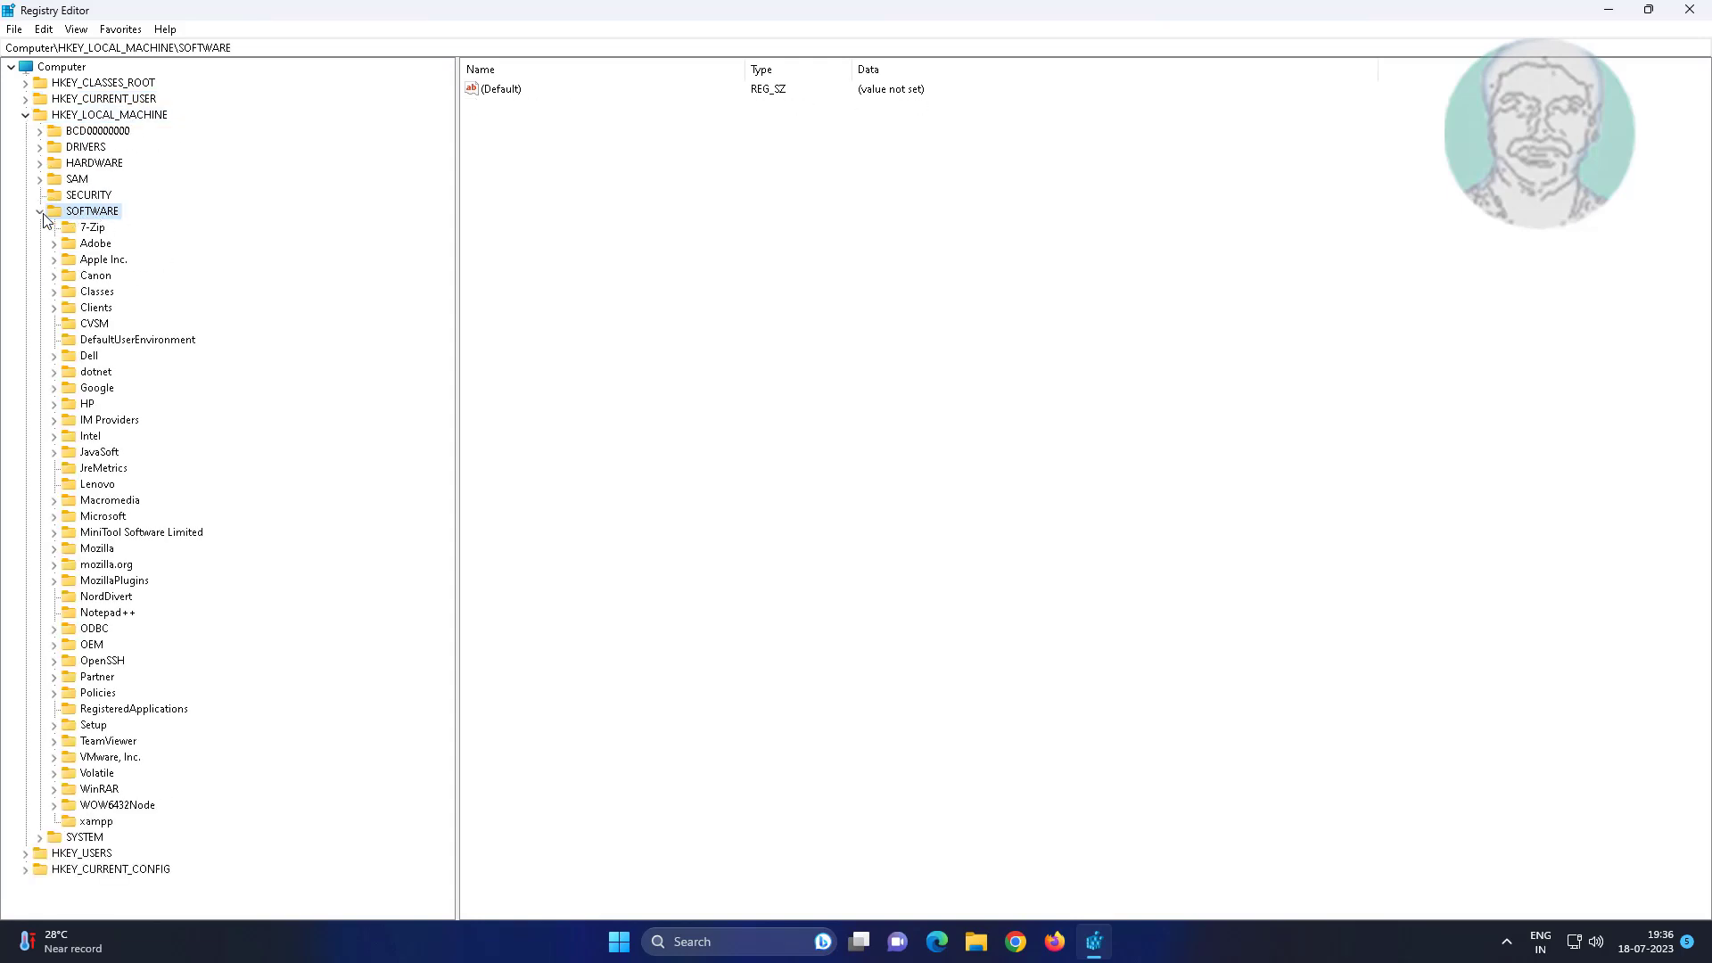
{"action": "left_click", "coordinate": [101, 517]}
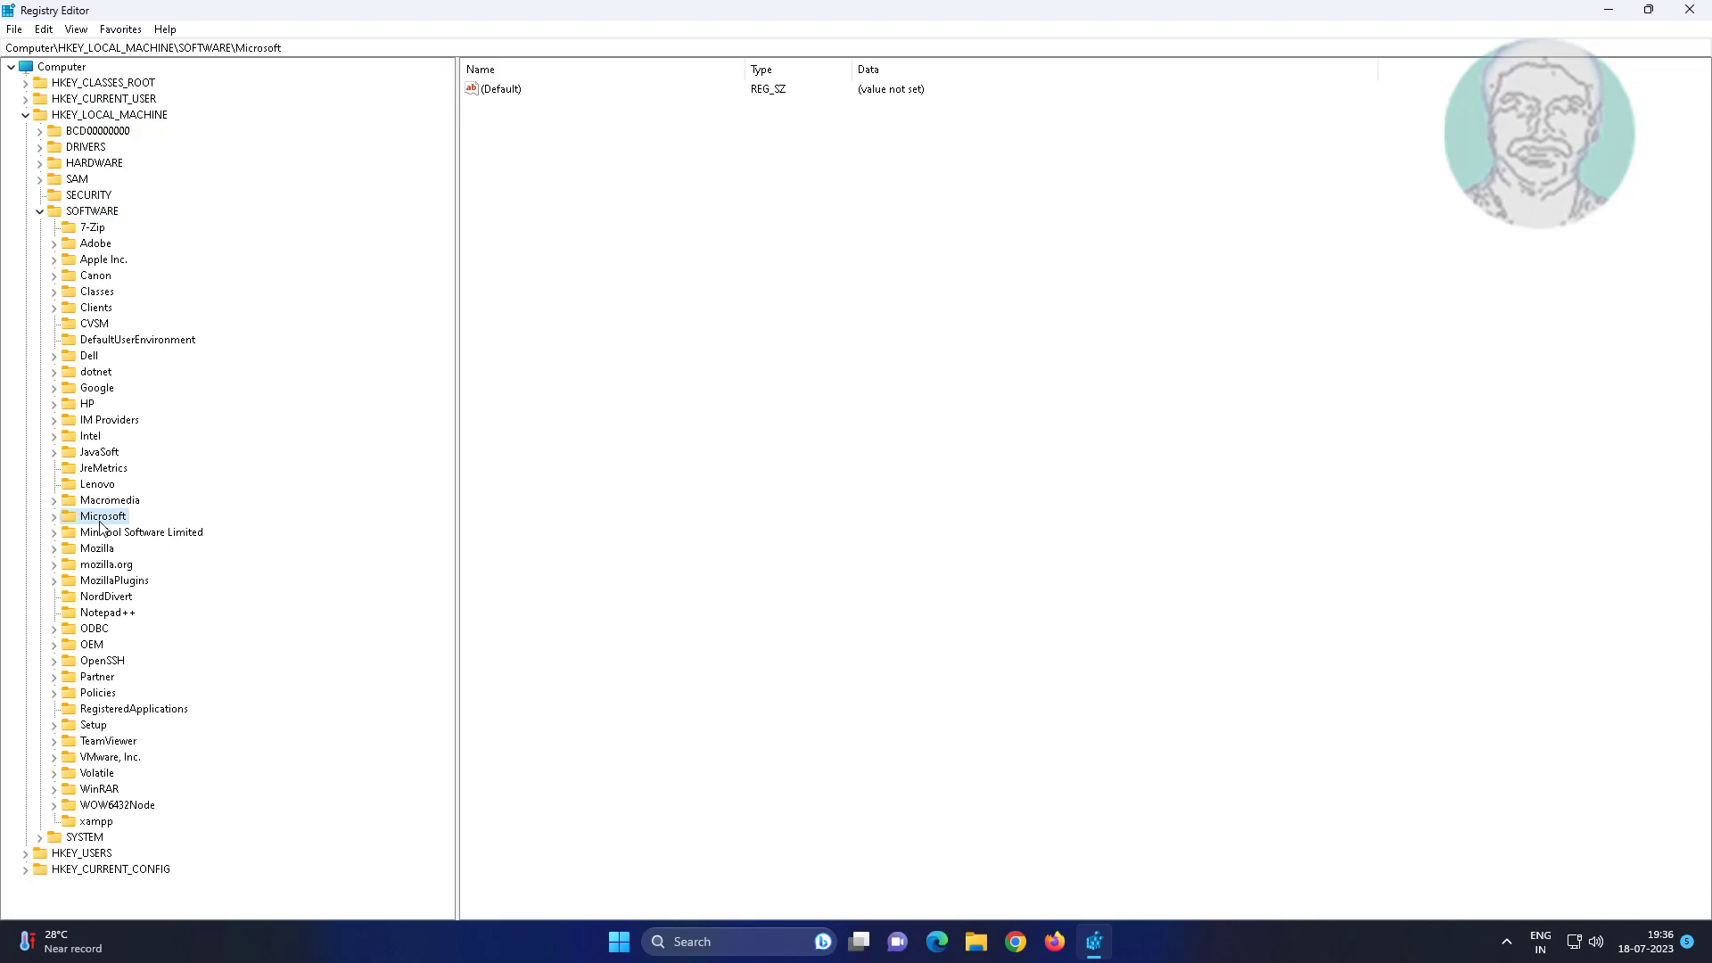
{"action": "left_click", "coordinate": [54, 516]}
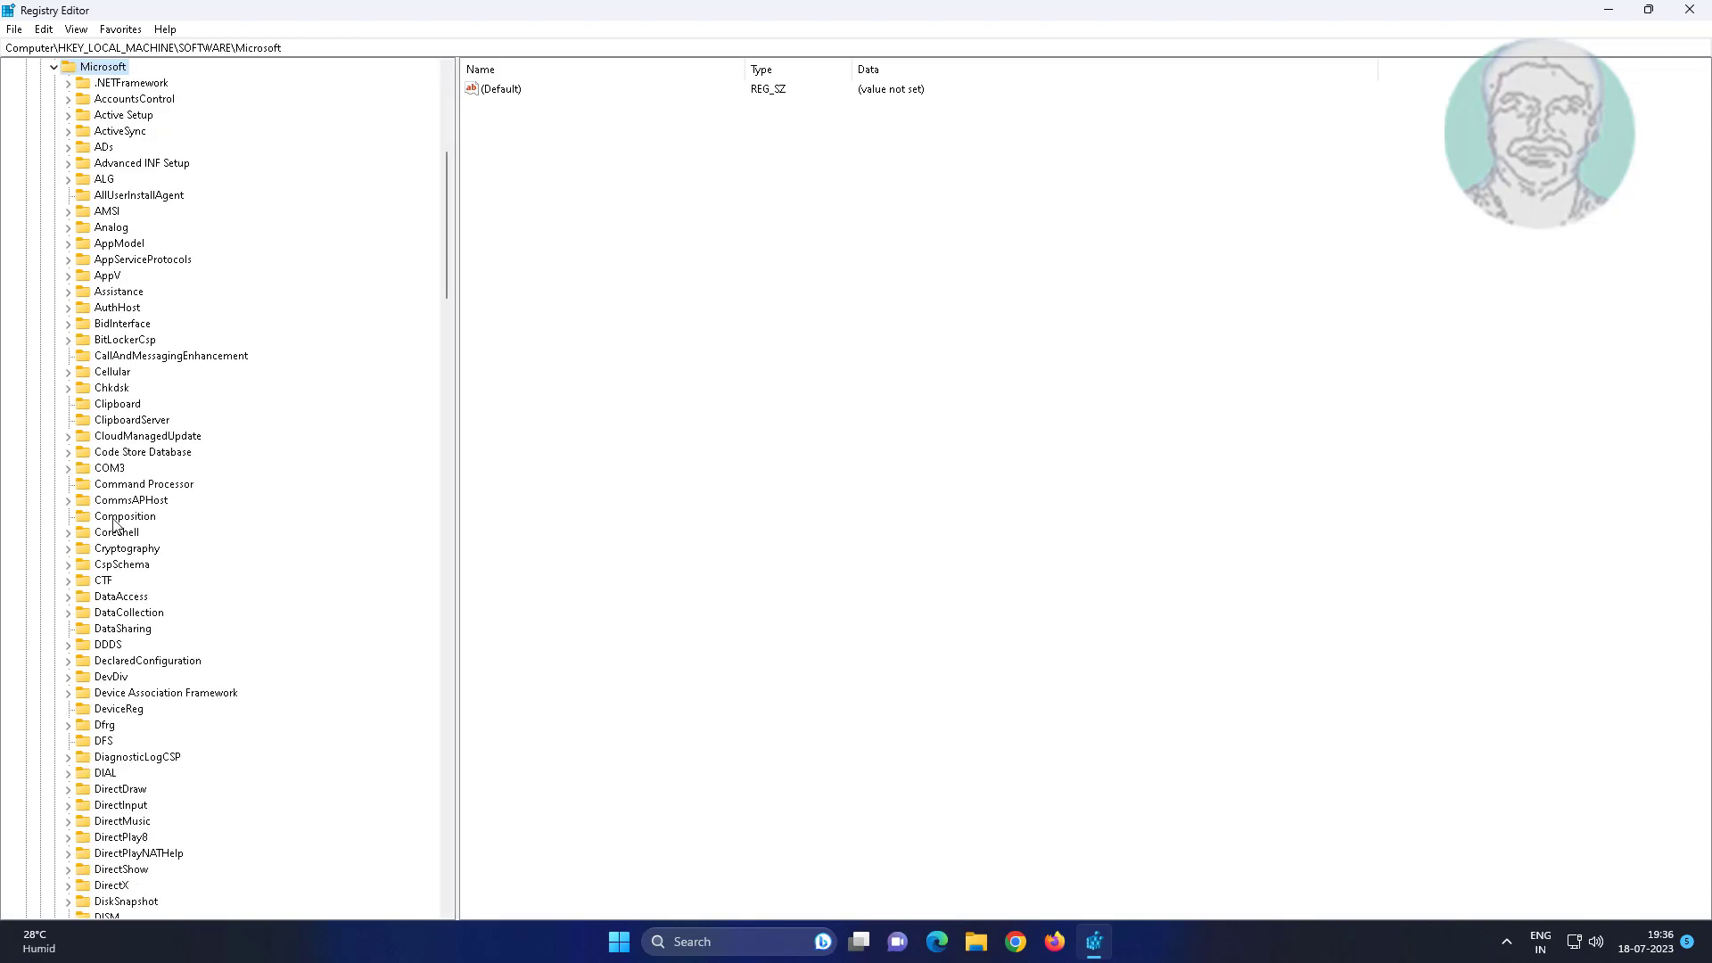
Expand Microsoft\Windows and then CurrentVersion in the registry tree
{"action": "left_click", "coordinate": [114, 518]}
{"action": "key", "text": "w"}
{"action": "scroll", "coordinate": [129, 550], "scroll_direction": "down", "scroll_amount": 12}
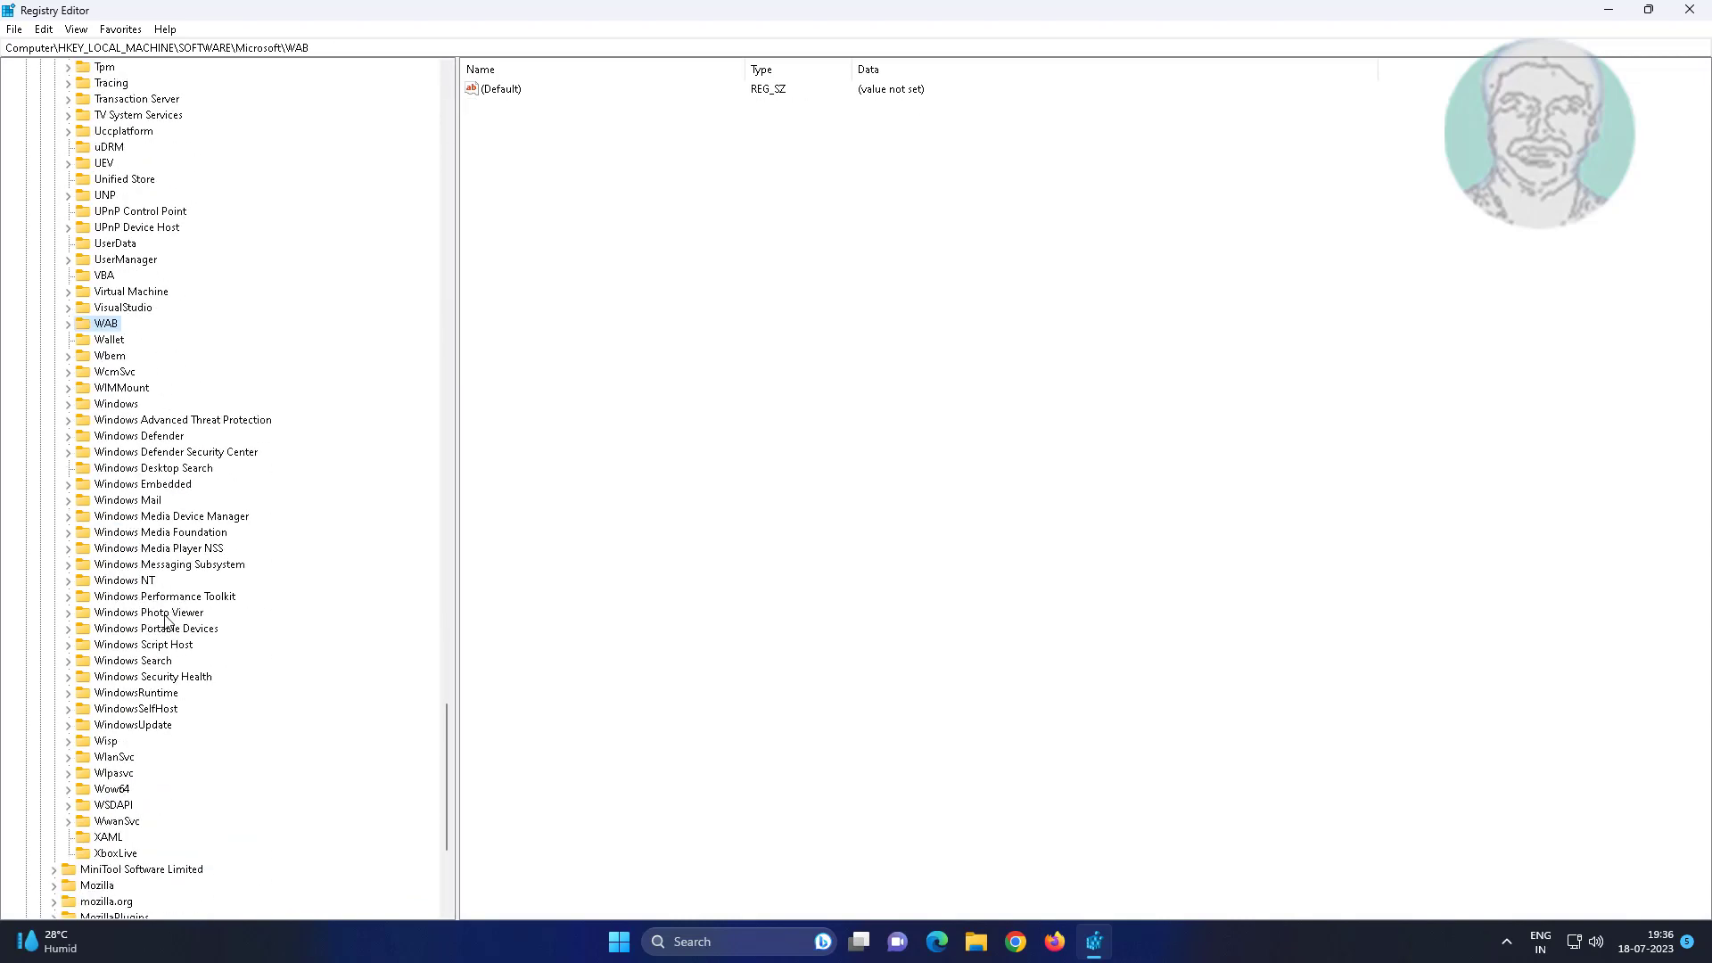
{"action": "left_click", "coordinate": [131, 408]}
{"action": "left_click", "coordinate": [69, 403]}
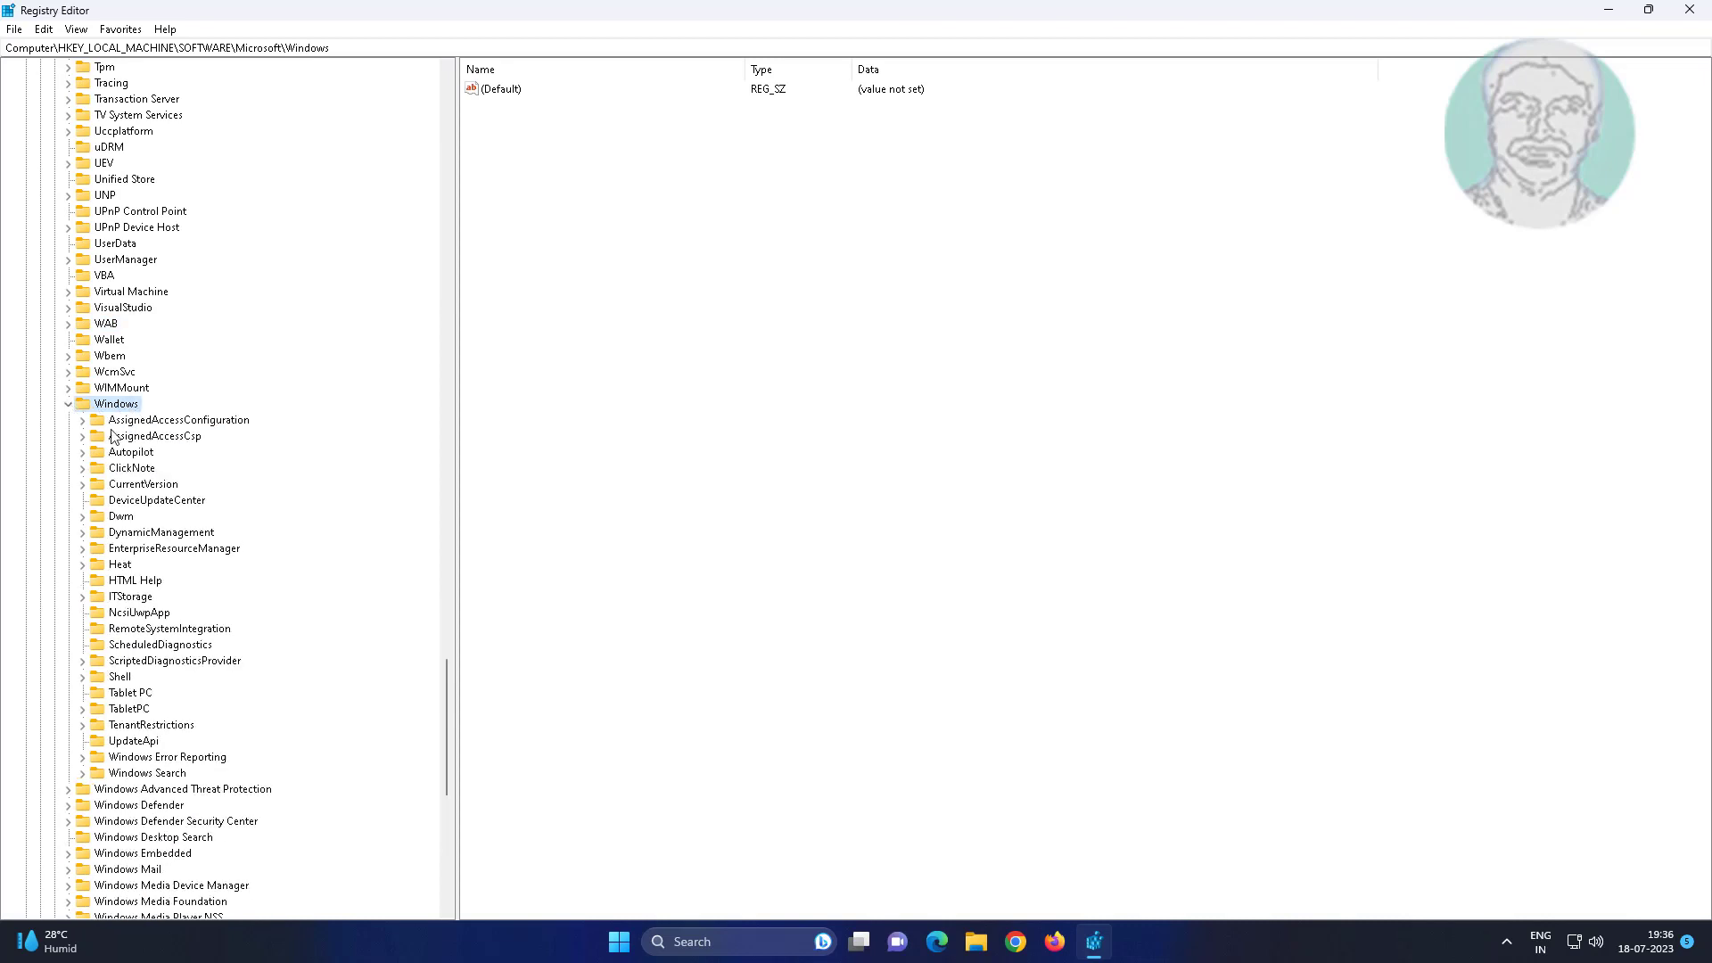
{"action": "left_click", "coordinate": [145, 485]}
{"action": "left_click", "coordinate": [84, 485]}
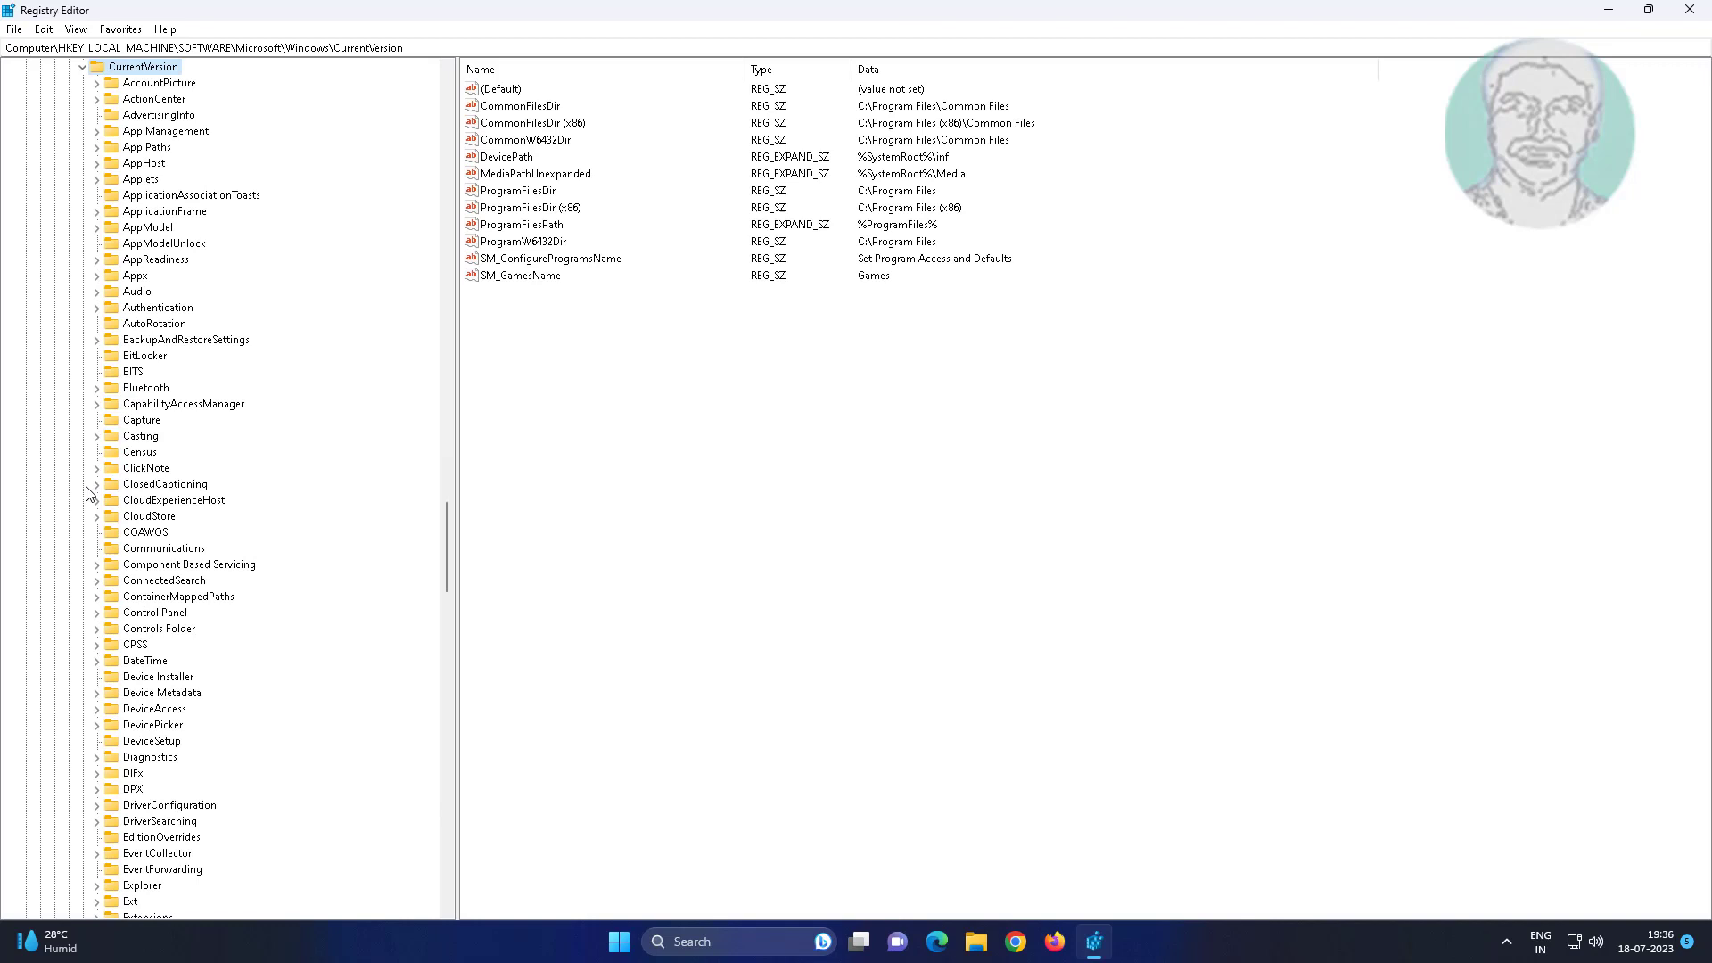
Expand Policies under CurrentVersion and select its System key
{"action": "left_click", "coordinate": [140, 516]}
{"action": "key", "text": "p"}
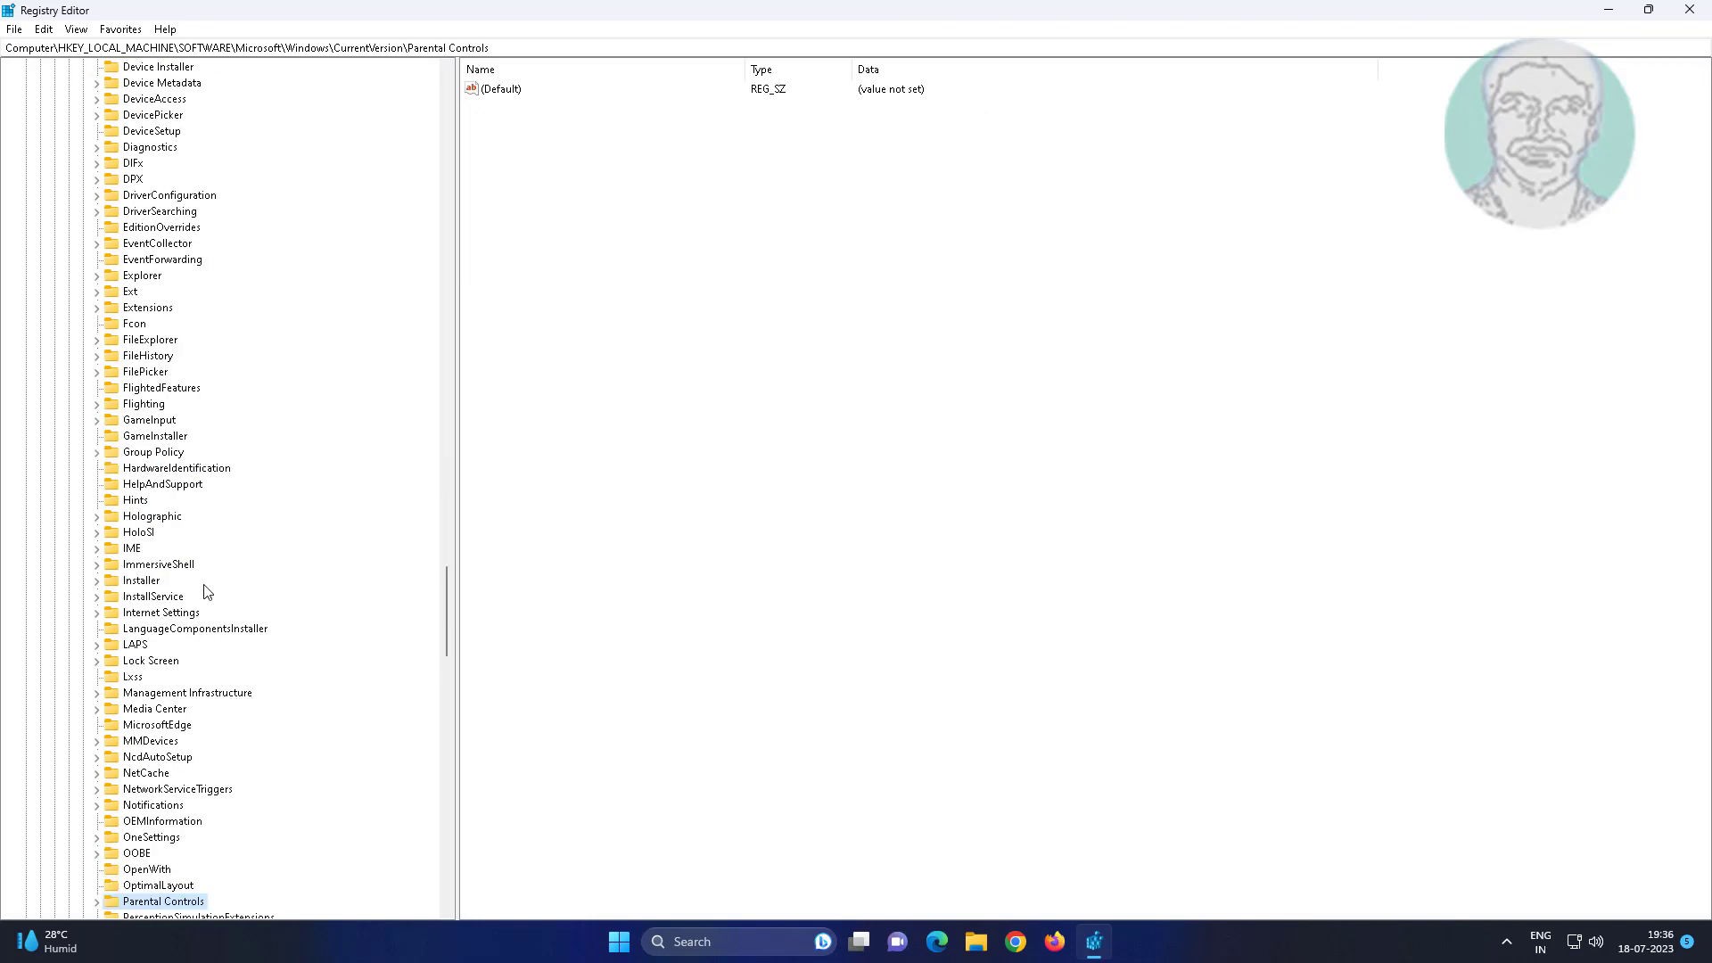
{"action": "scroll", "coordinate": [205, 588], "scroll_direction": "down", "scroll_amount": 12}
{"action": "left_click", "coordinate": [157, 404]}
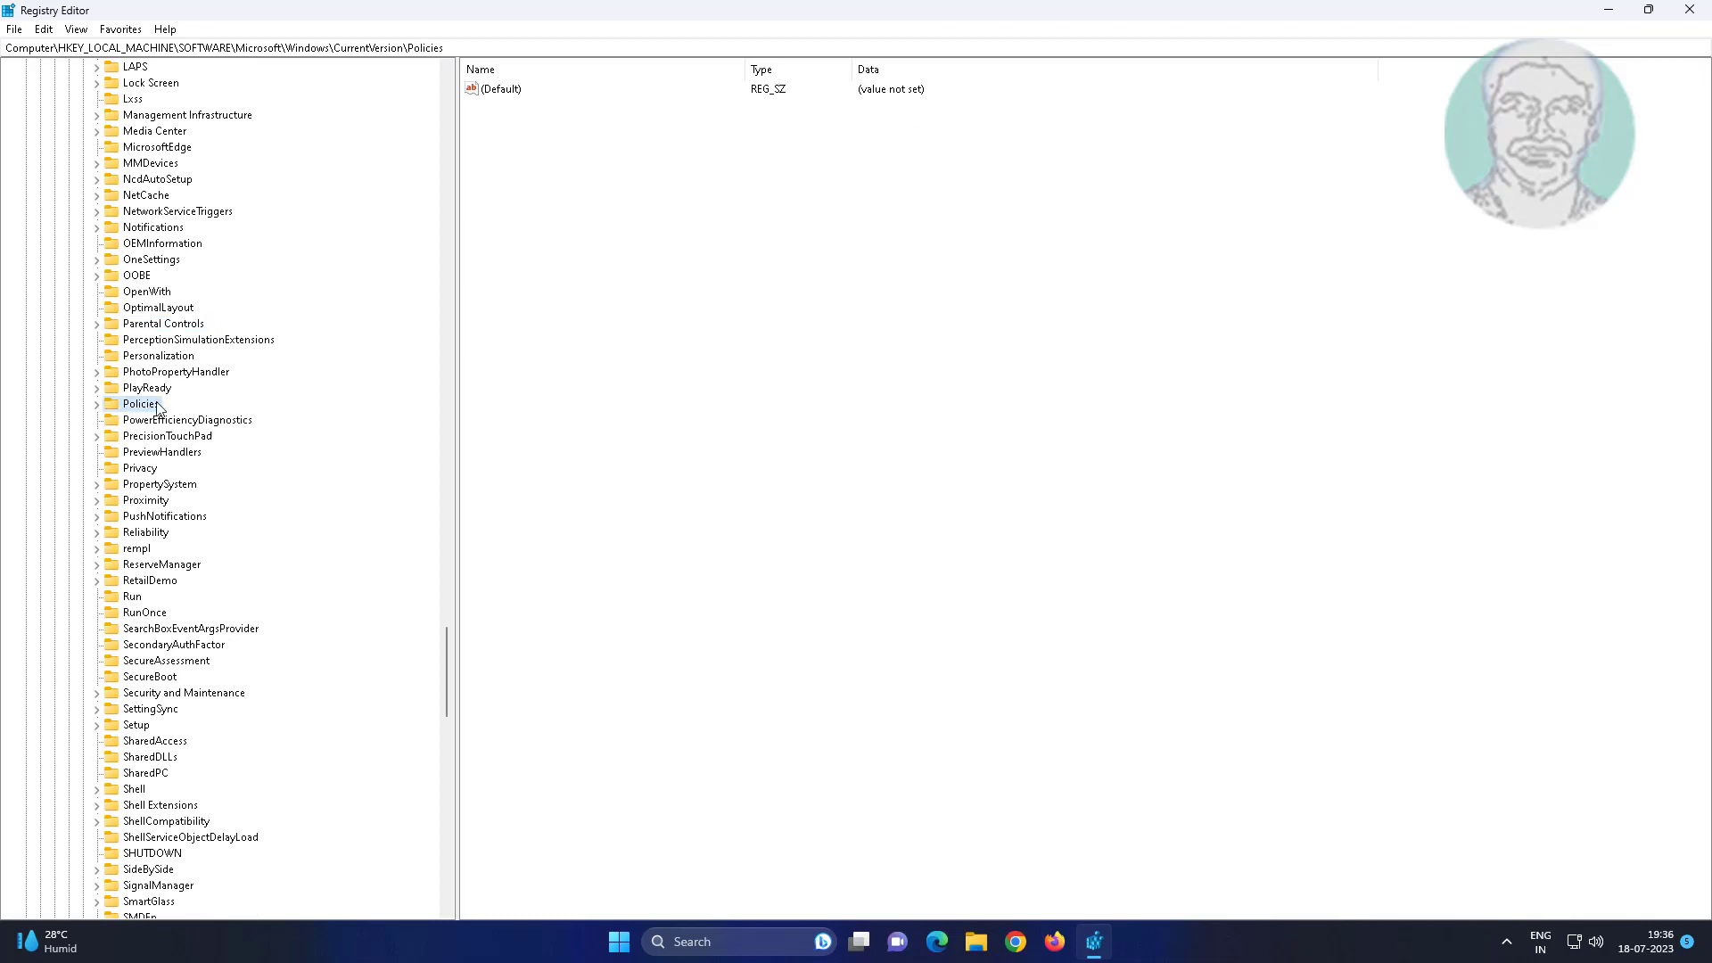
{"action": "left_click", "coordinate": [97, 404]}
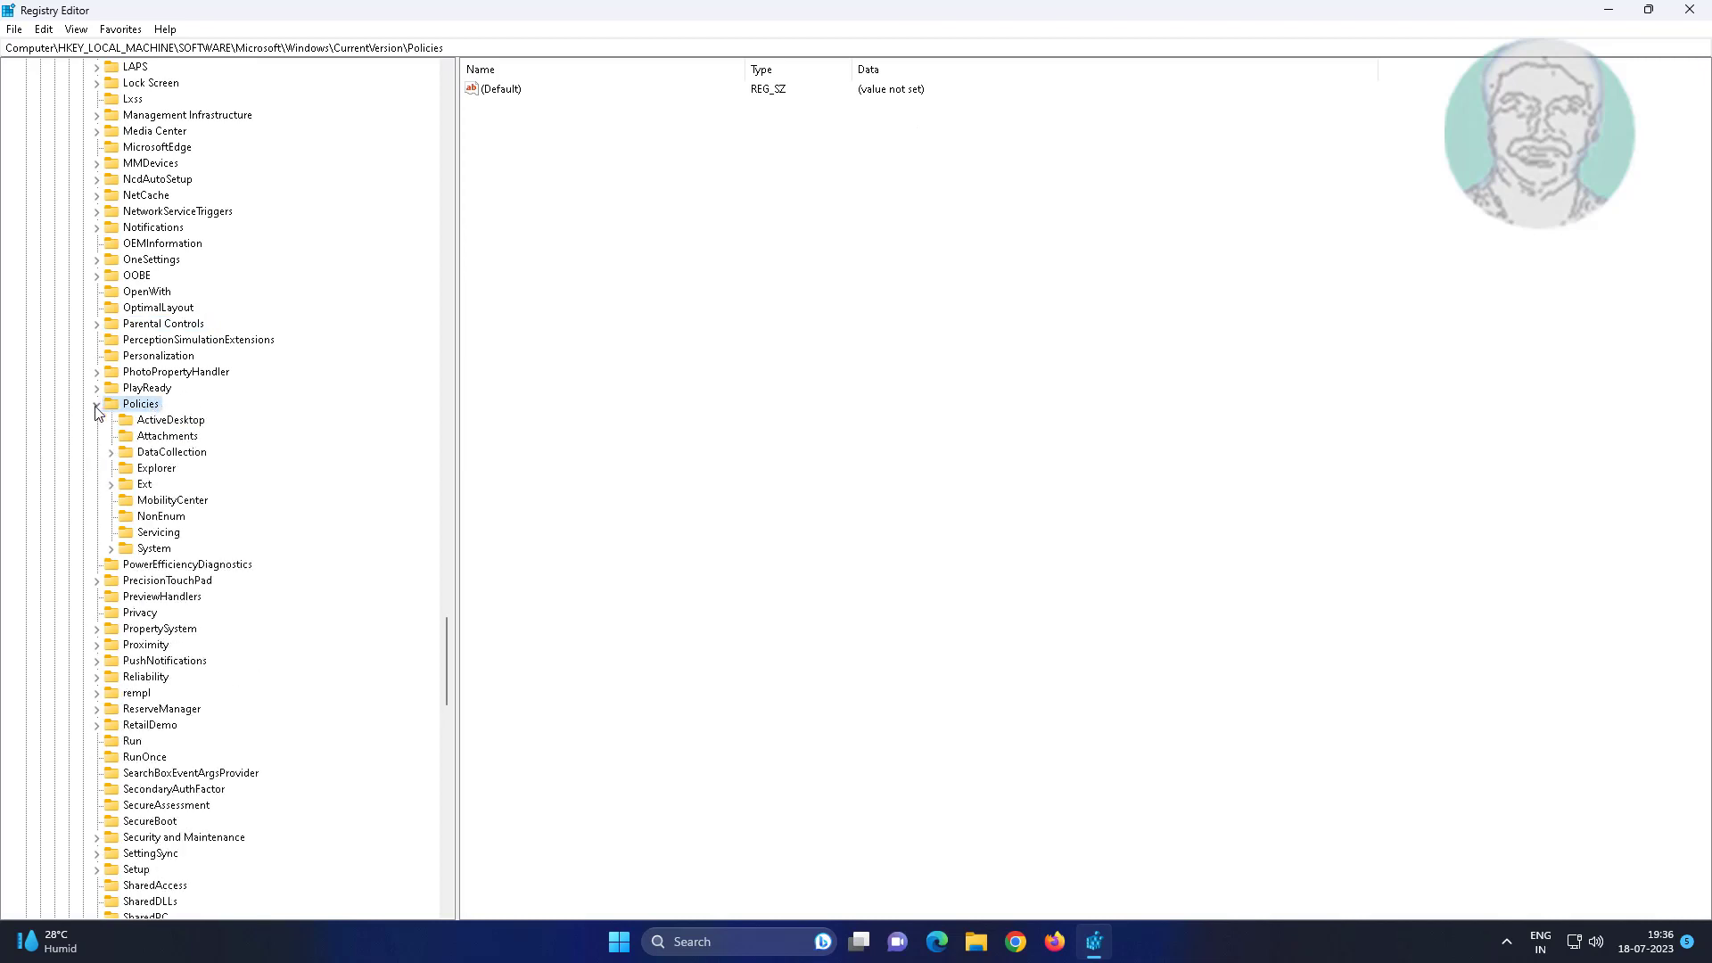
{"action": "left_click", "coordinate": [152, 548]}
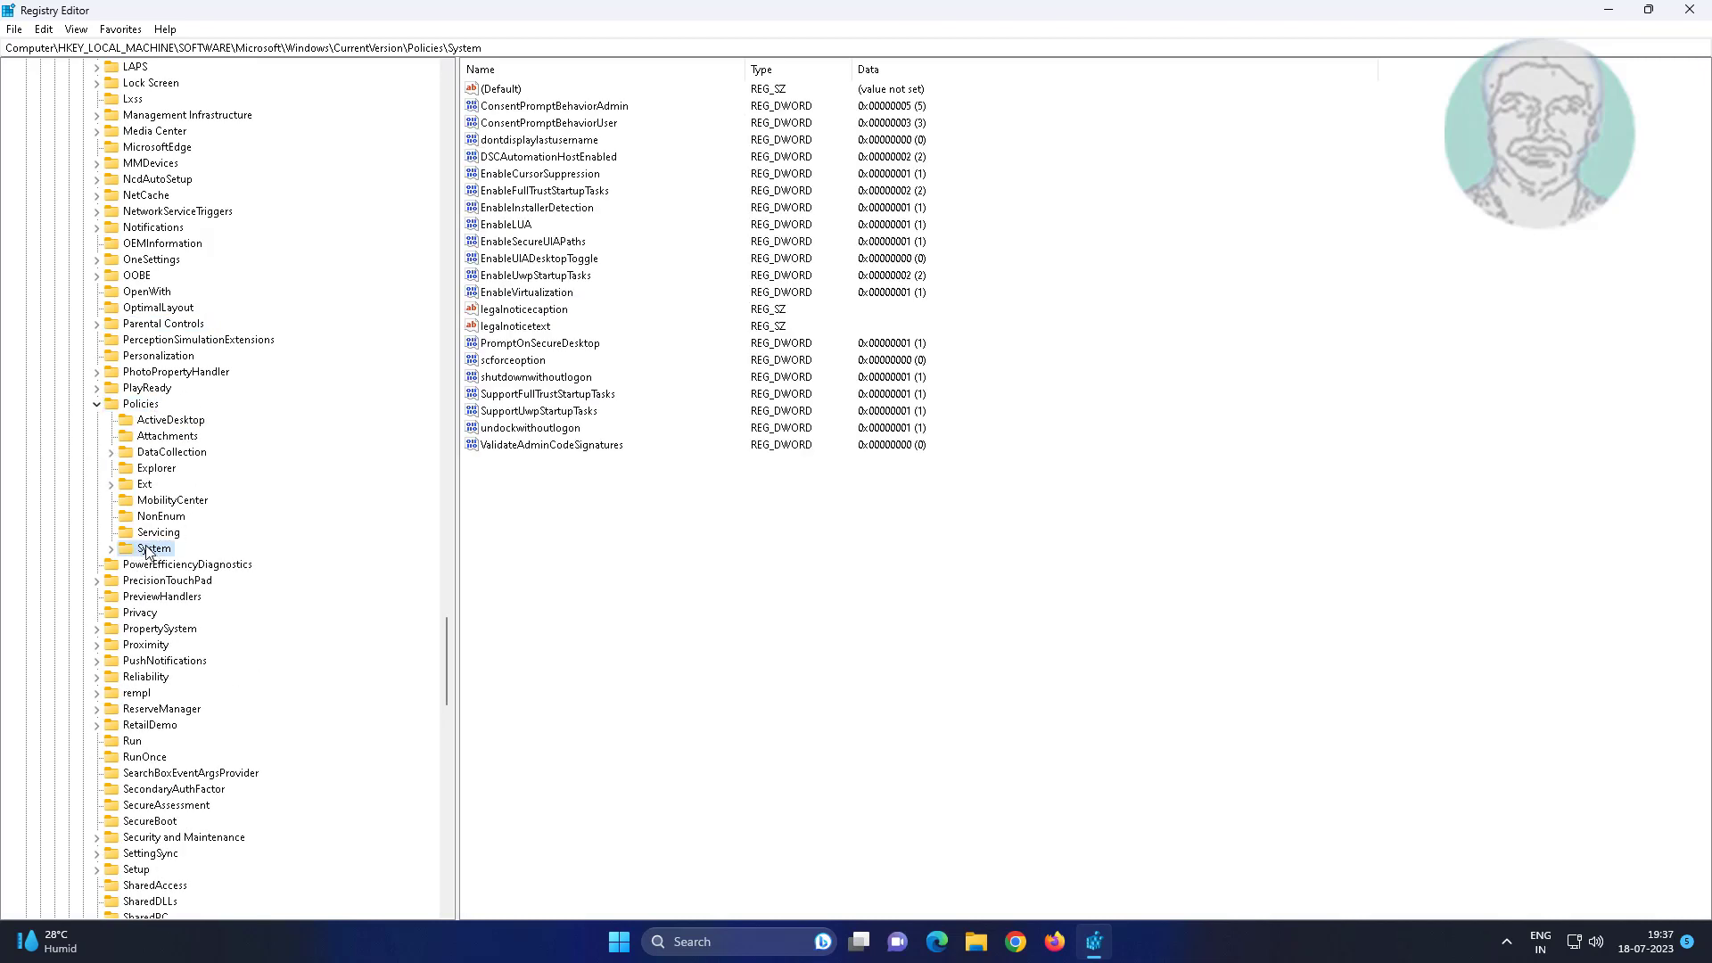
Change the EnableLUA value data from 1 to 0
{"action": "left_click", "coordinate": [515, 224]}
{"action": "double_click", "coordinate": [520, 226]}
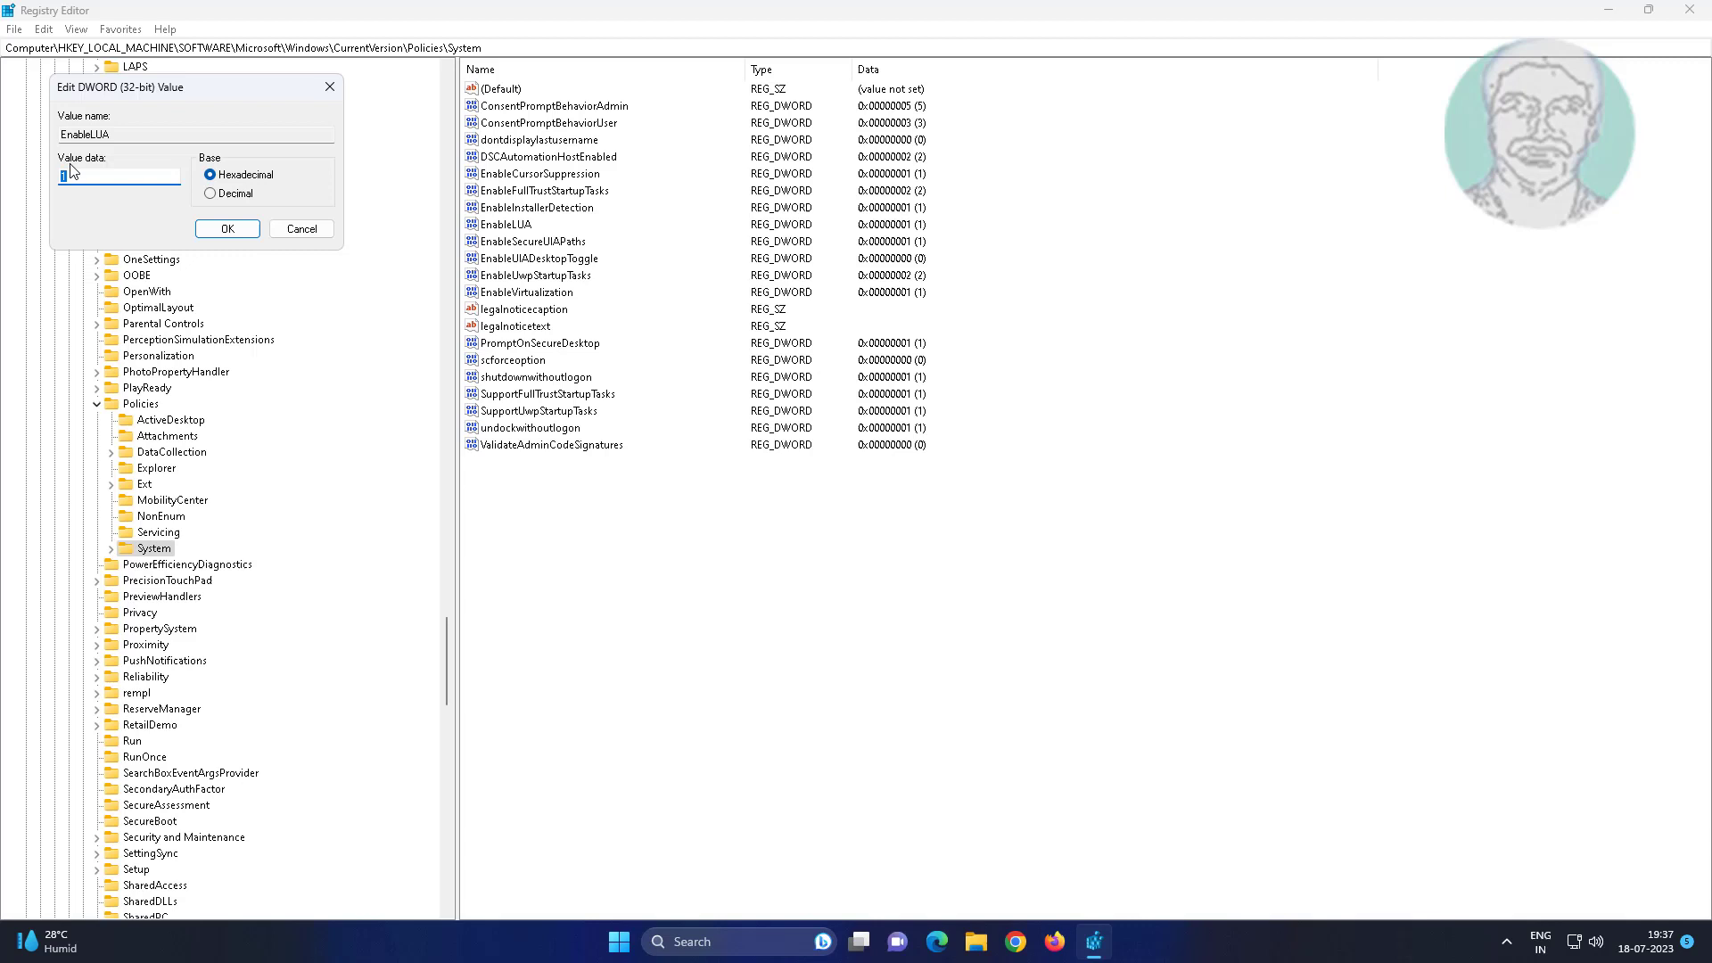
{"action": "type", "text": "0"}
{"action": "left_click", "coordinate": [227, 229]}
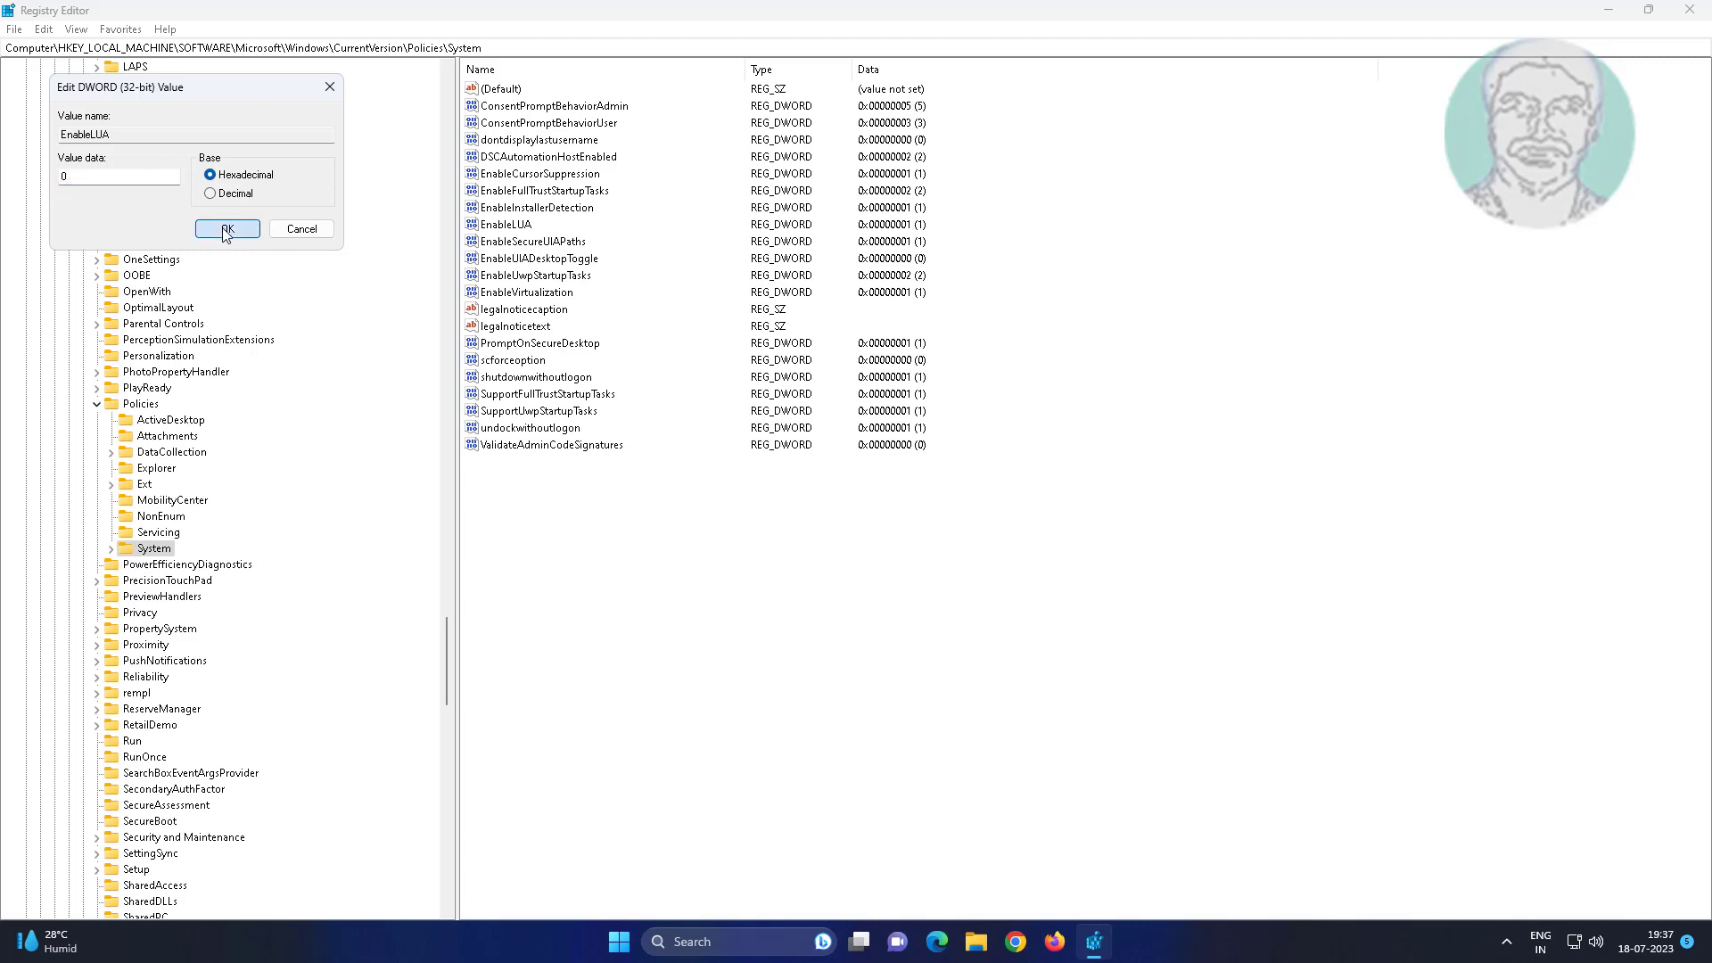
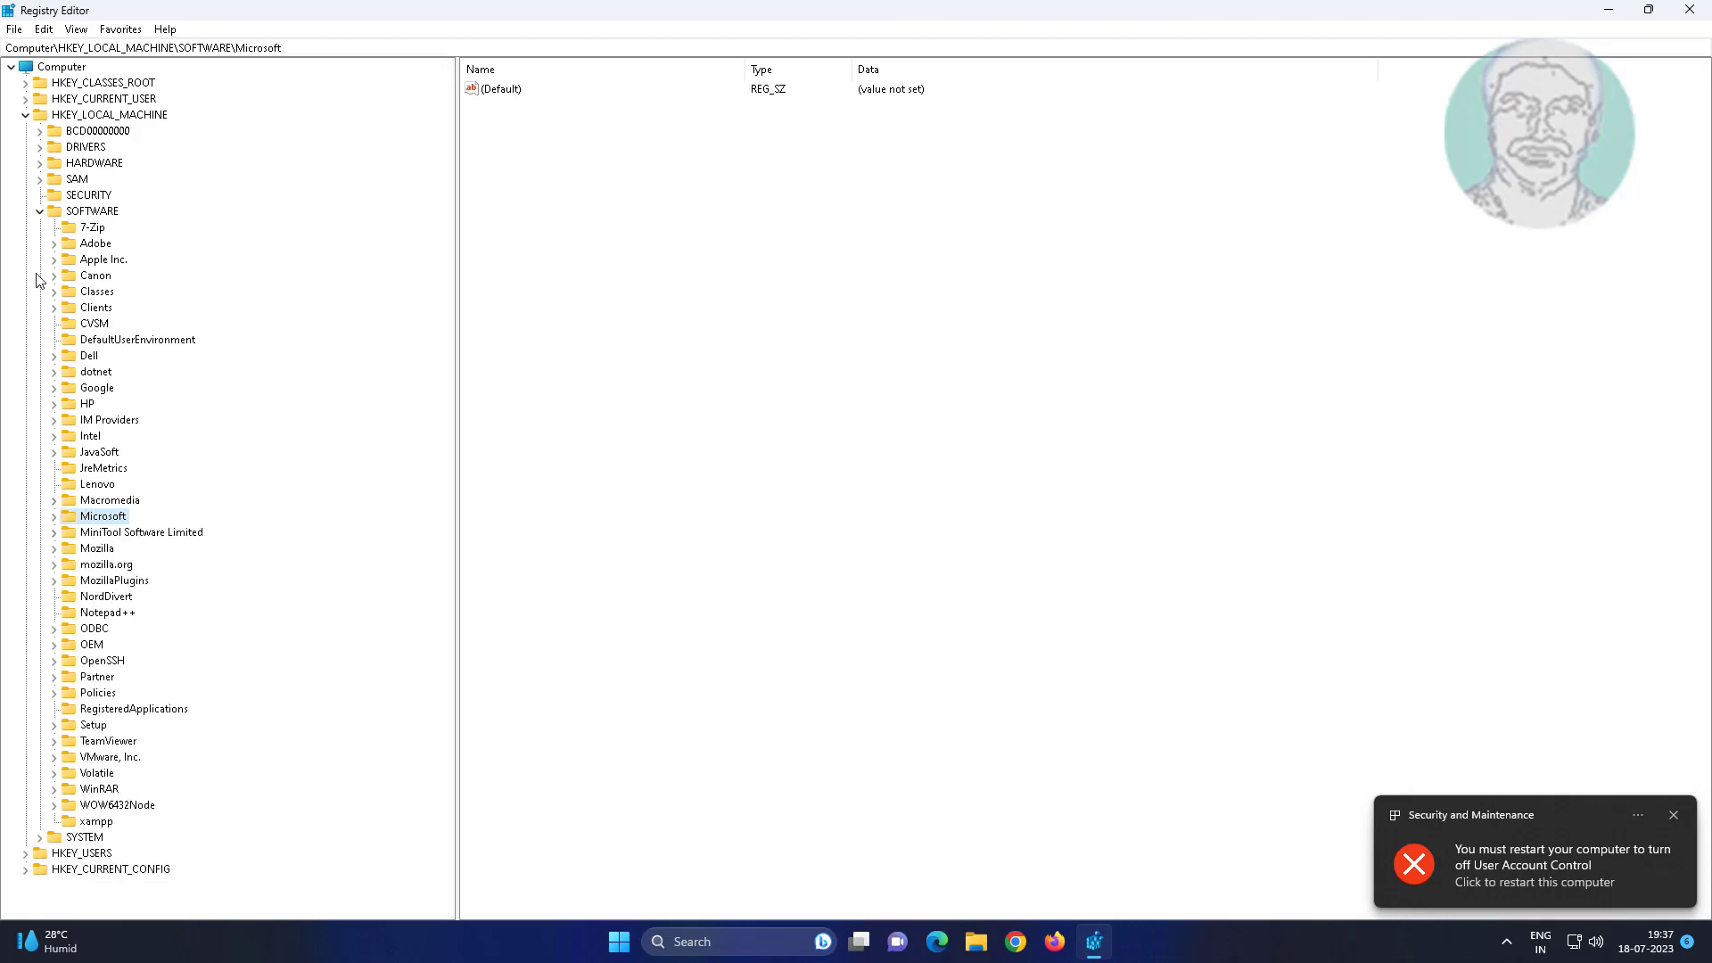
Collapse the SOFTWARE and HKEY_LOCAL_MACHINE branches and close Registry Editor
{"action": "left_click", "coordinate": [40, 211]}
{"action": "left_click", "coordinate": [25, 115]}
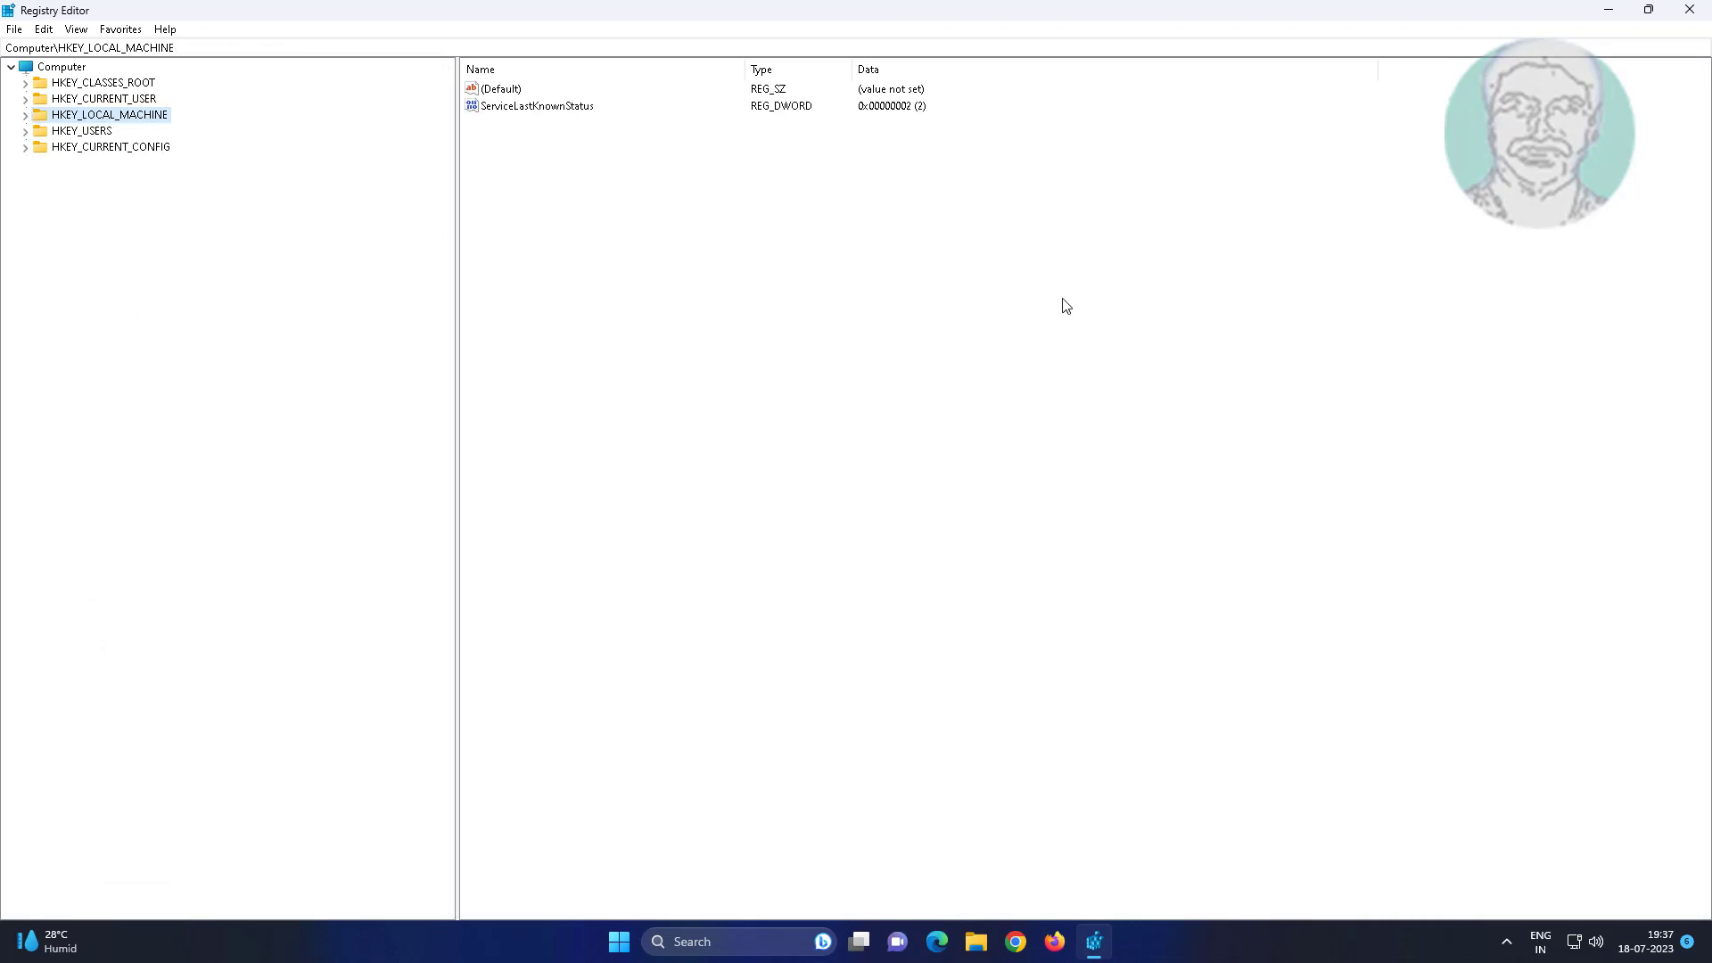
{"action": "left_click", "coordinate": [1690, 10]}
Restart the computer from the Start menu's power options
{"action": "left_click", "coordinate": [650, 944]}
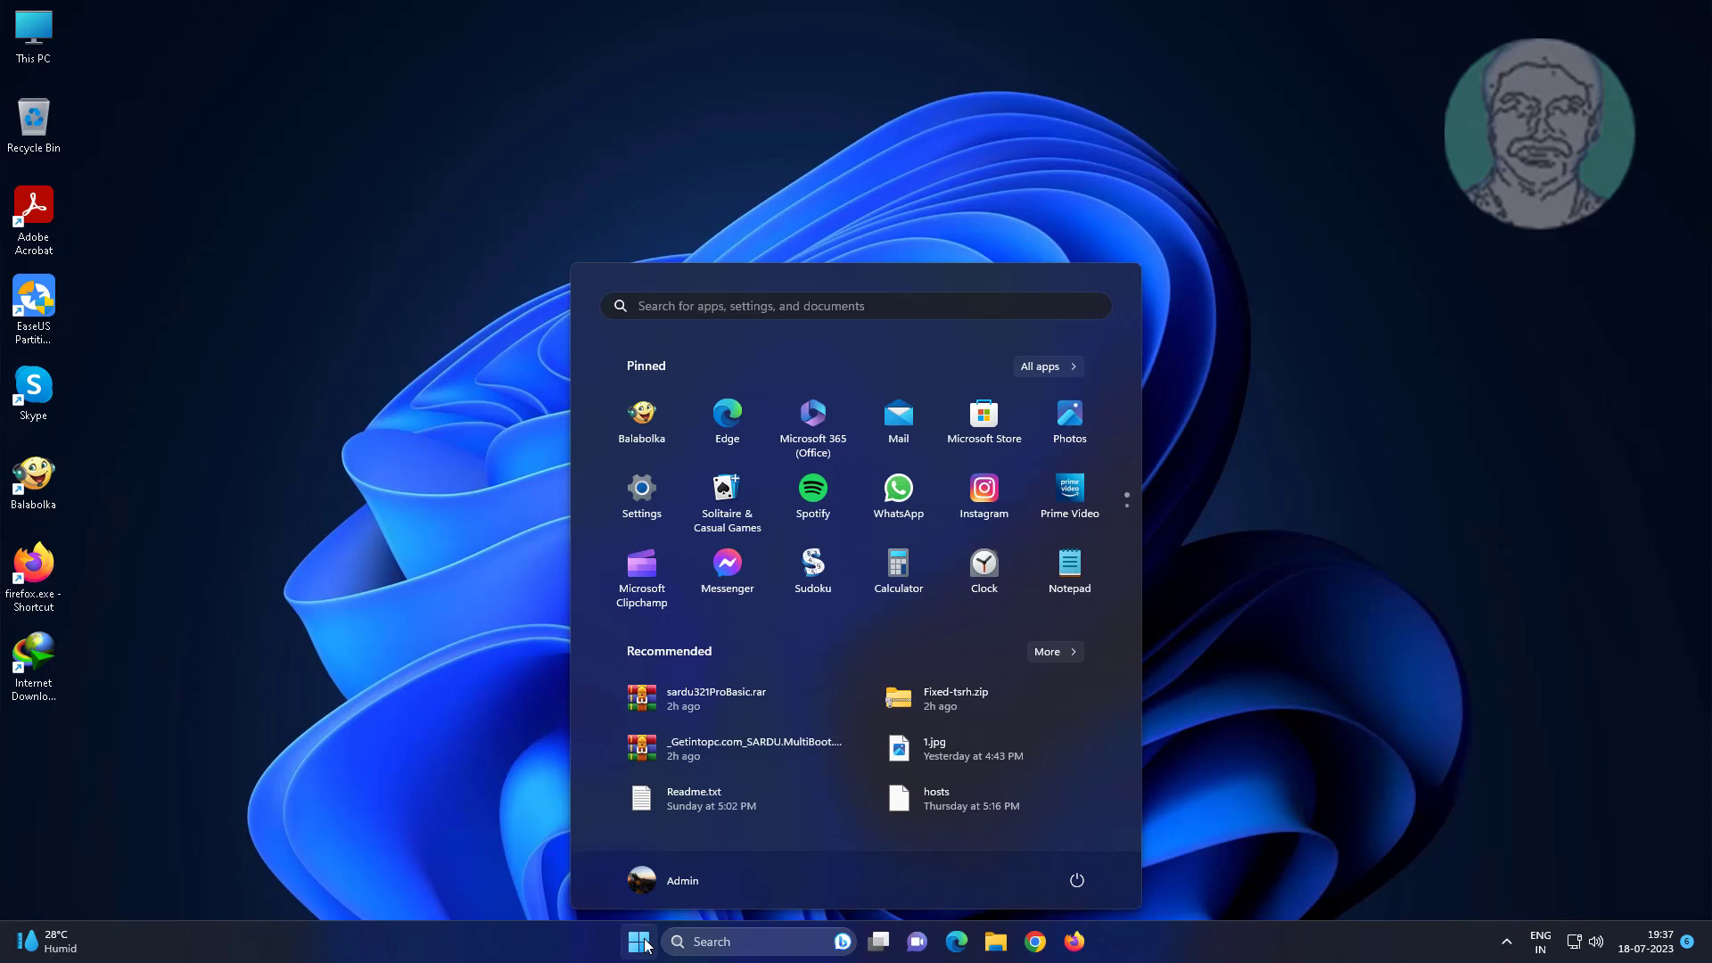
{"action": "left_click", "coordinate": [1079, 883]}
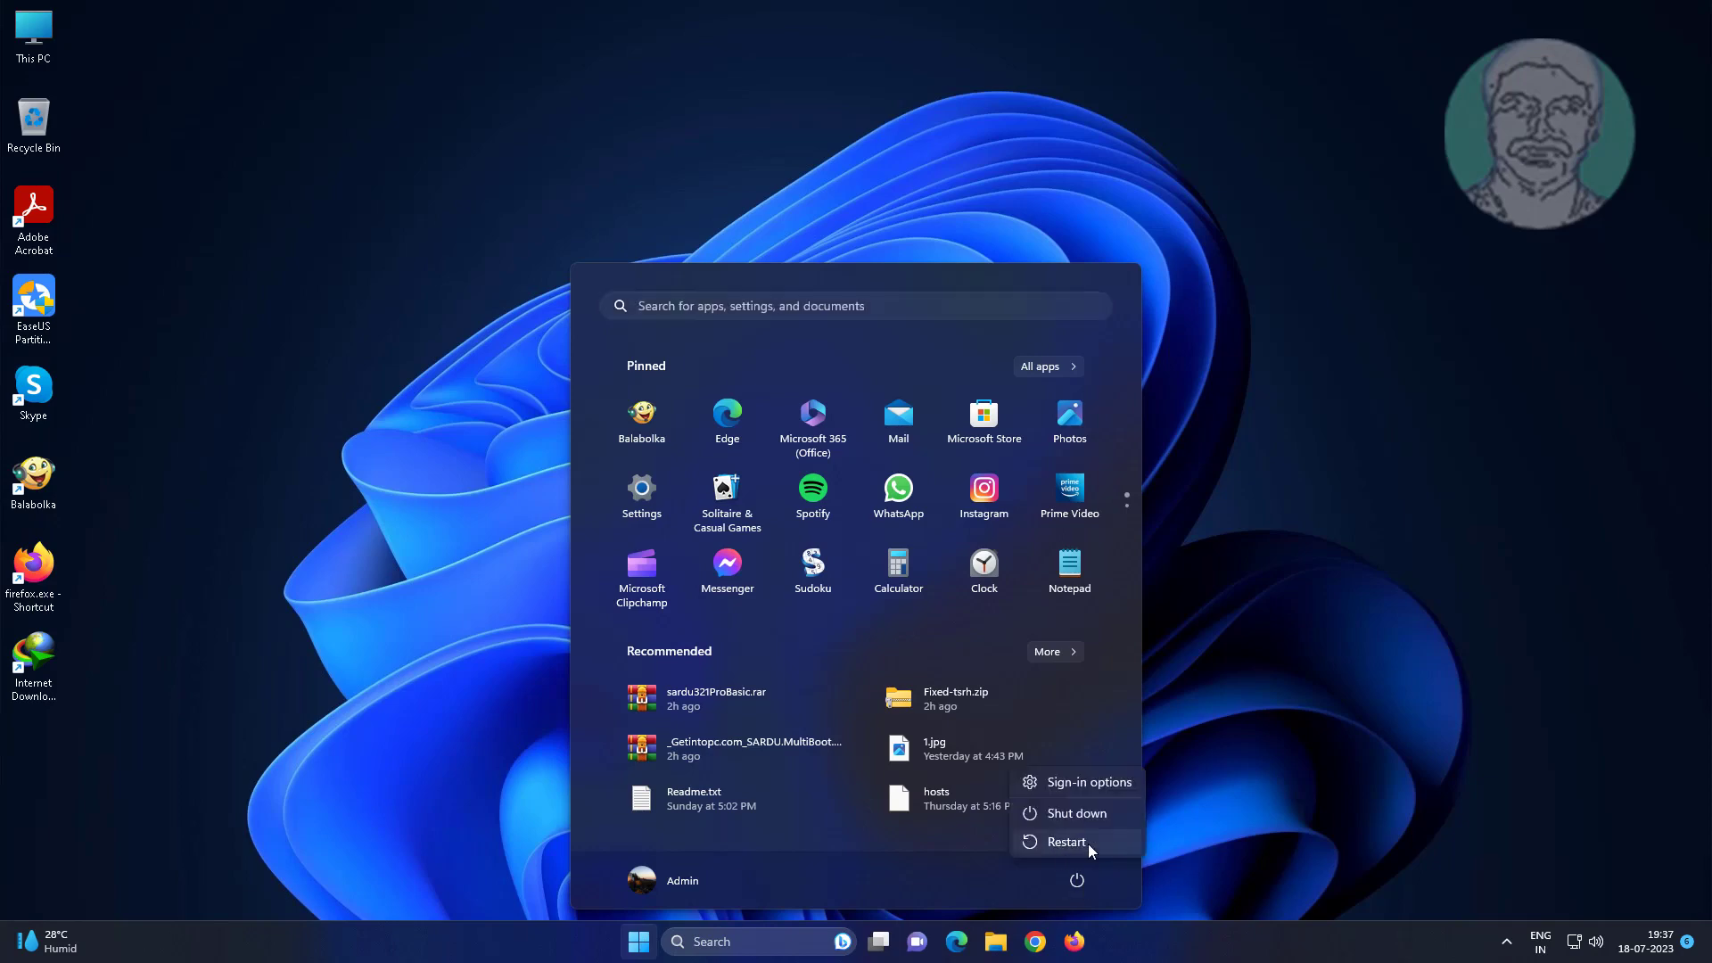
{"action": "left_click", "coordinate": [1088, 843]}
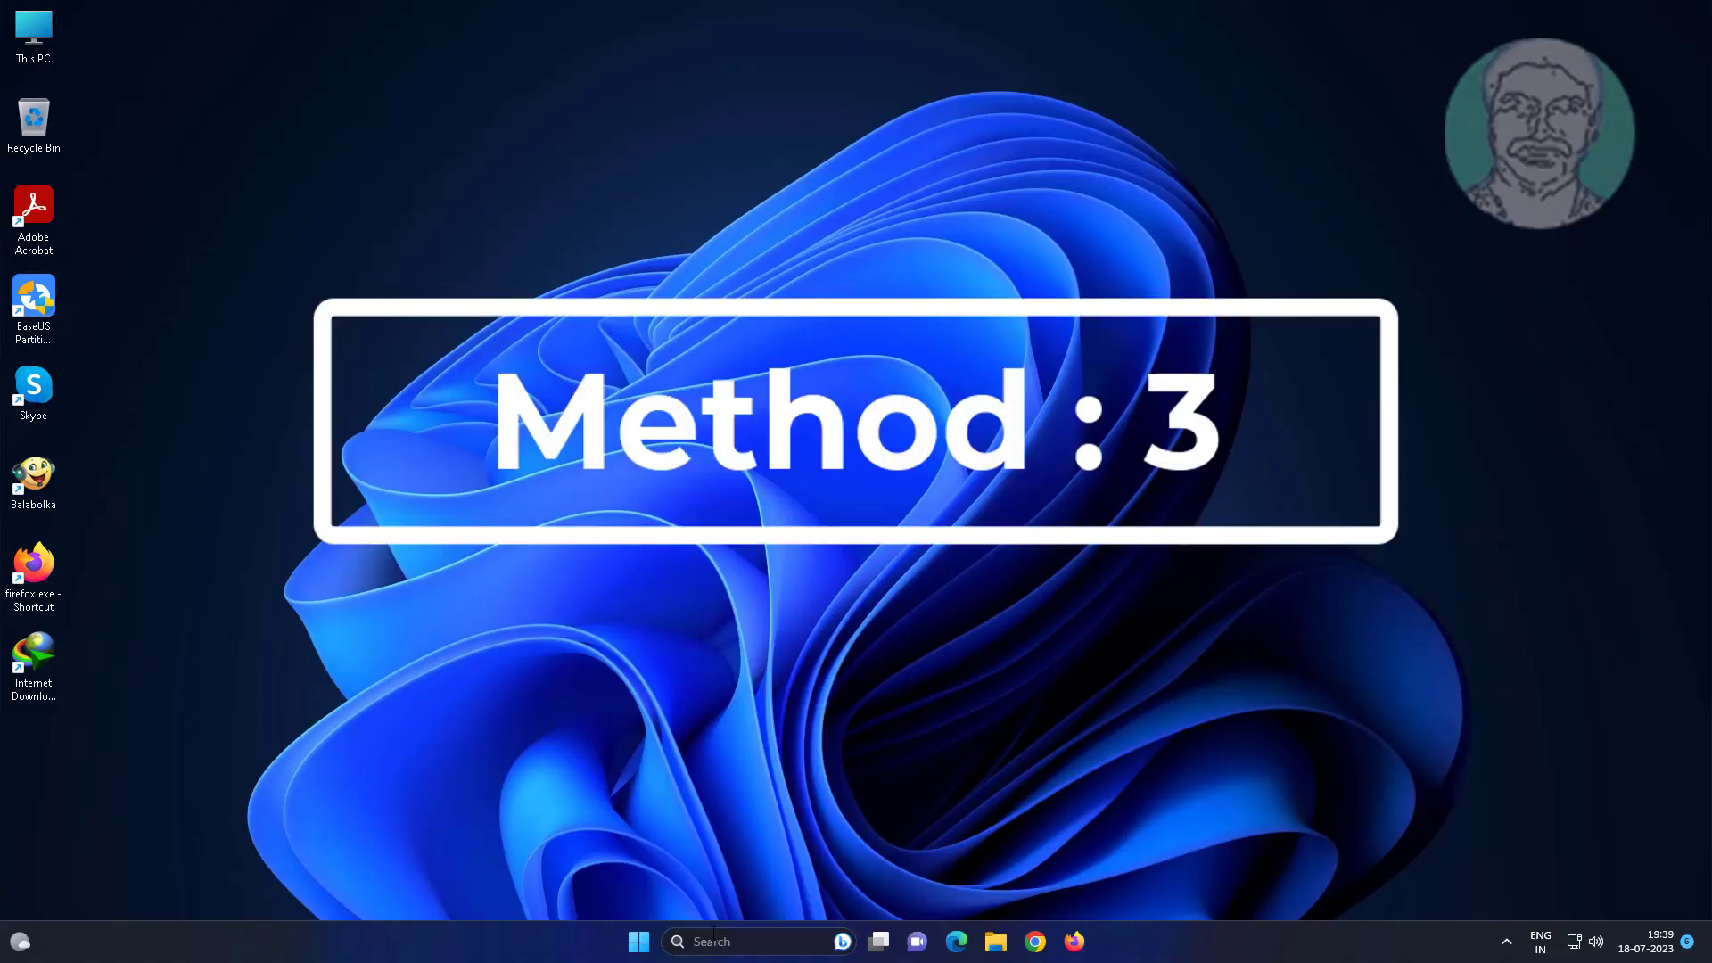
Search for cmd and run Command Prompt as administrator
{"action": "left_click", "coordinate": [713, 941]}
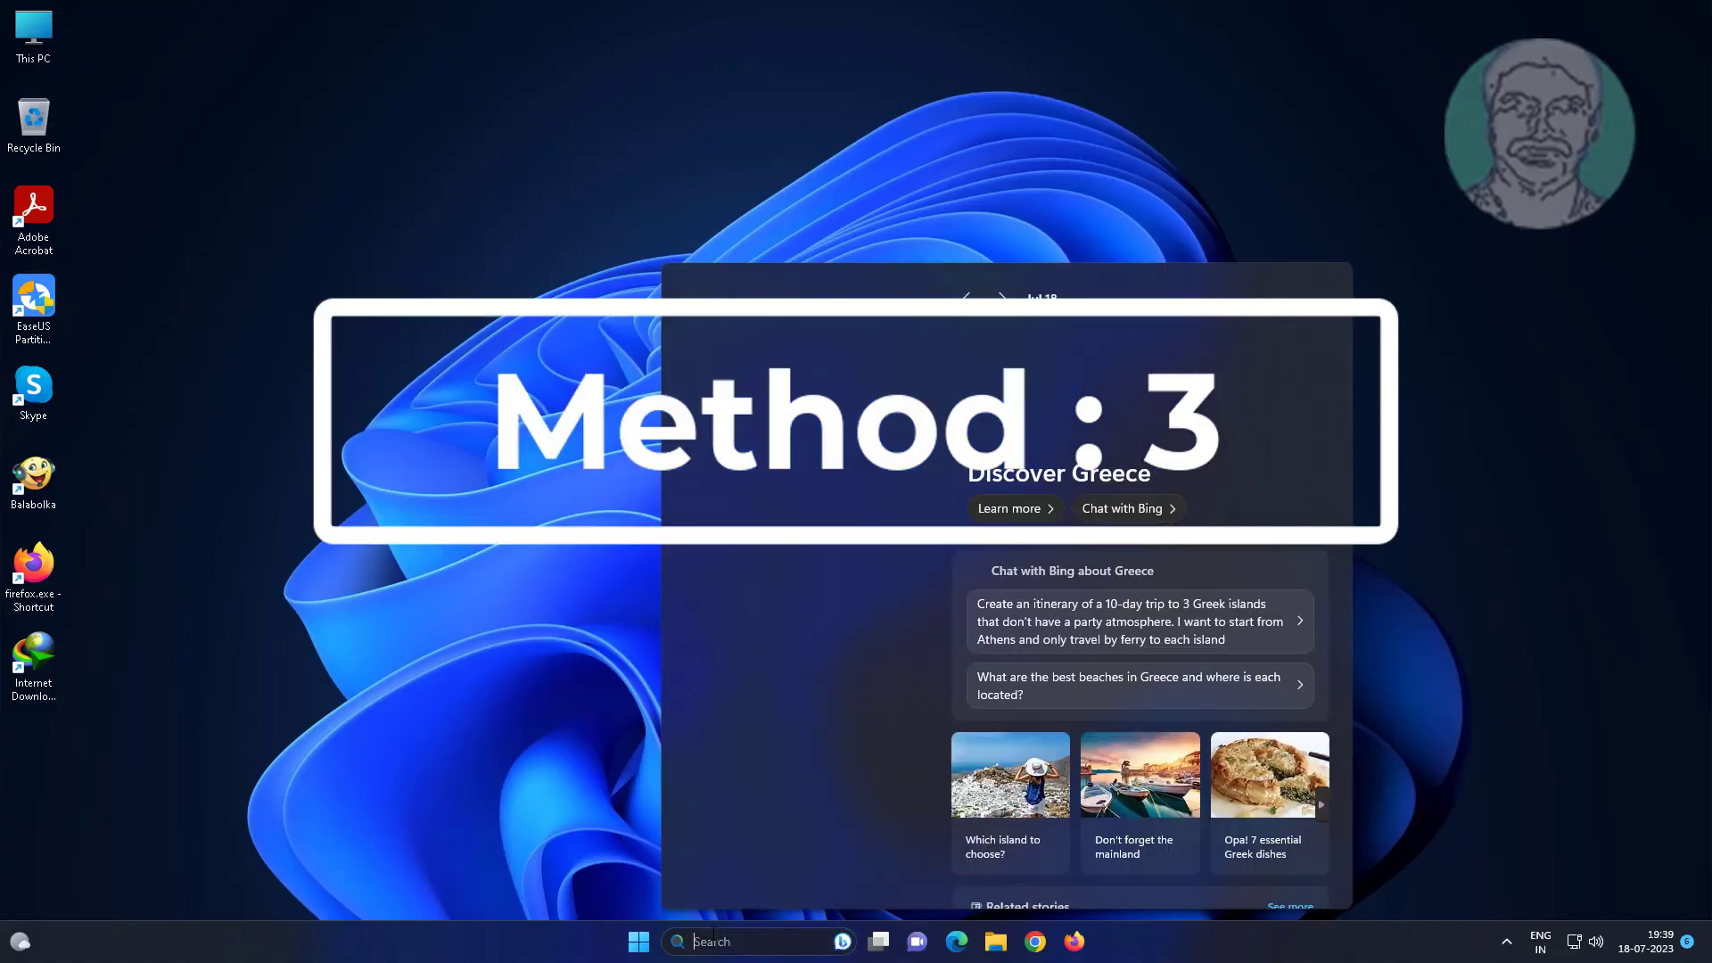
{"action": "type", "text": "cmd"}
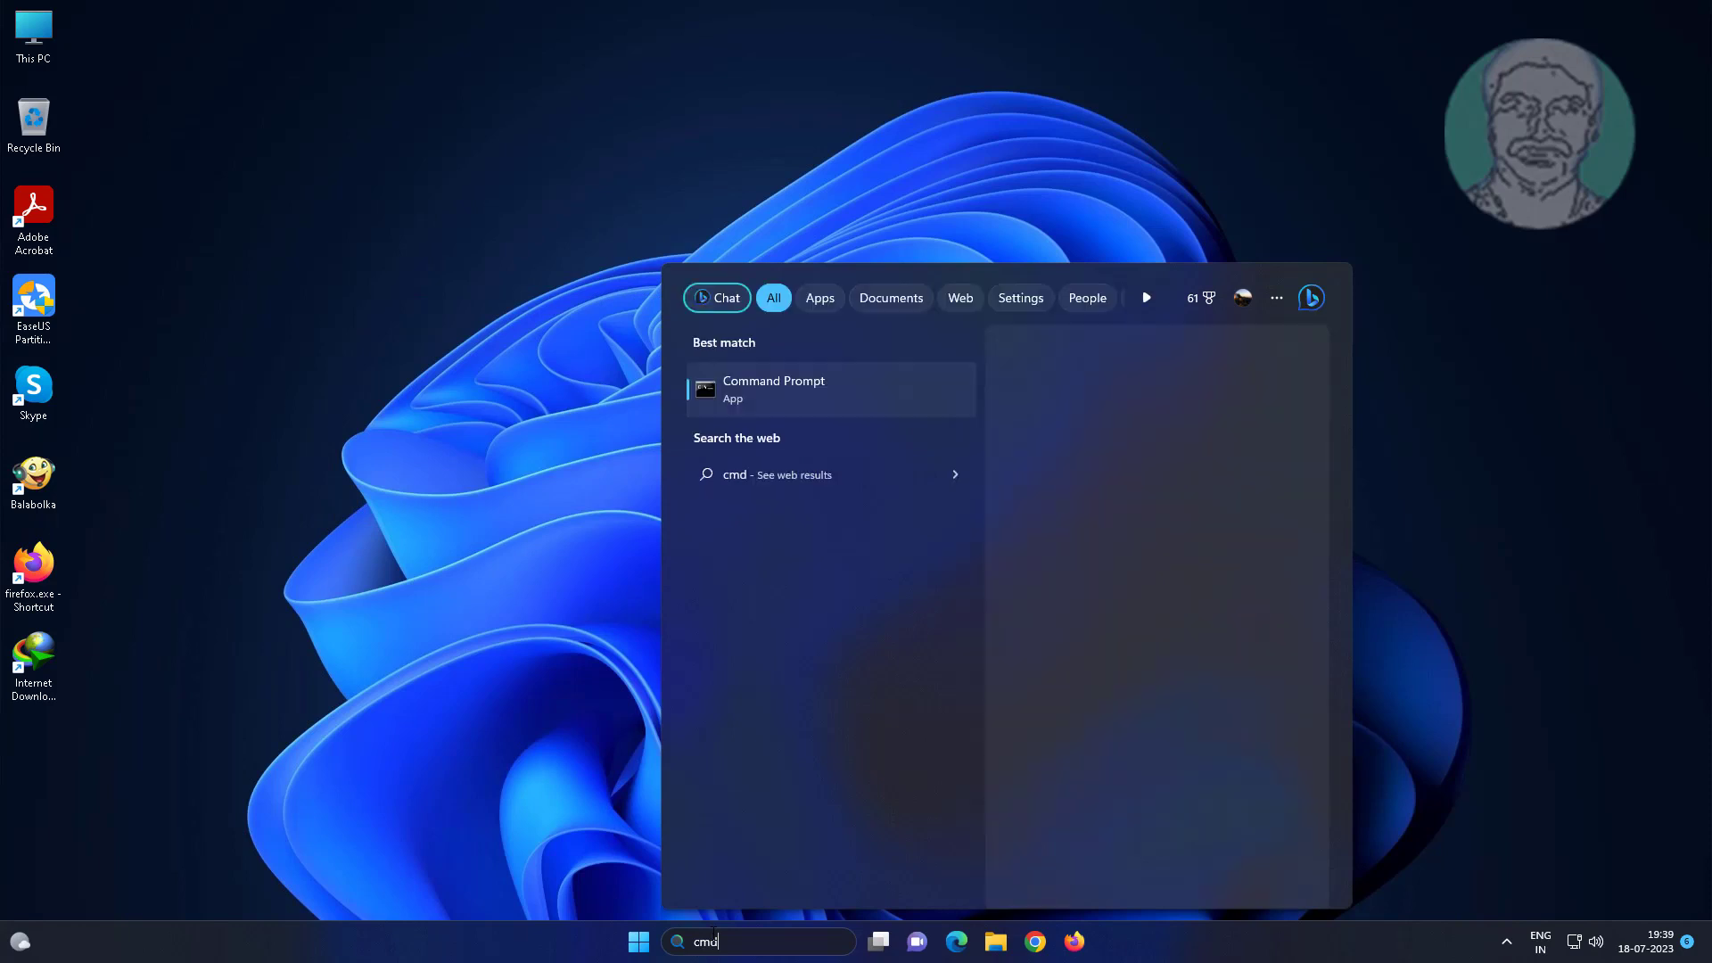
{"action": "right_click", "coordinate": [804, 378]}
{"action": "left_click", "coordinate": [899, 402]}
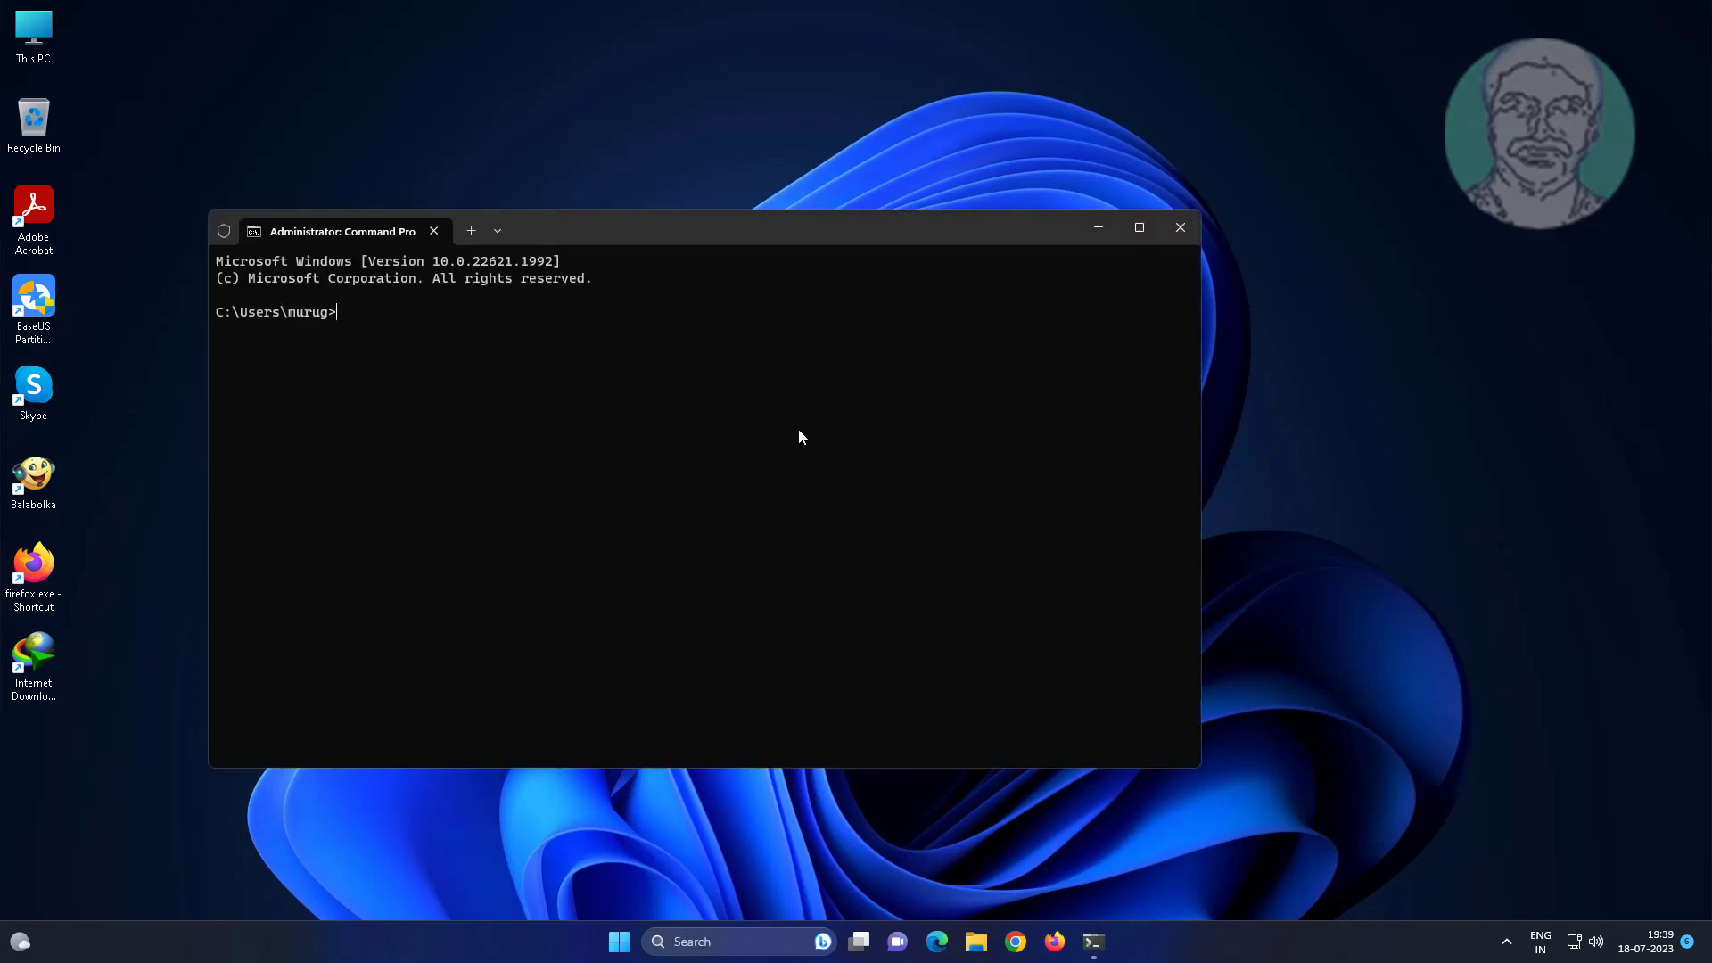
Run sfc /scannow and let verification reach 100%, nudging the window higher
{"action": "type", "text": "sfc /scannow"}
{"action": "key", "text": "Return"}
{"action": "left_click_drag", "start_coordinate": [910, 227], "coordinate": [919, 165]}
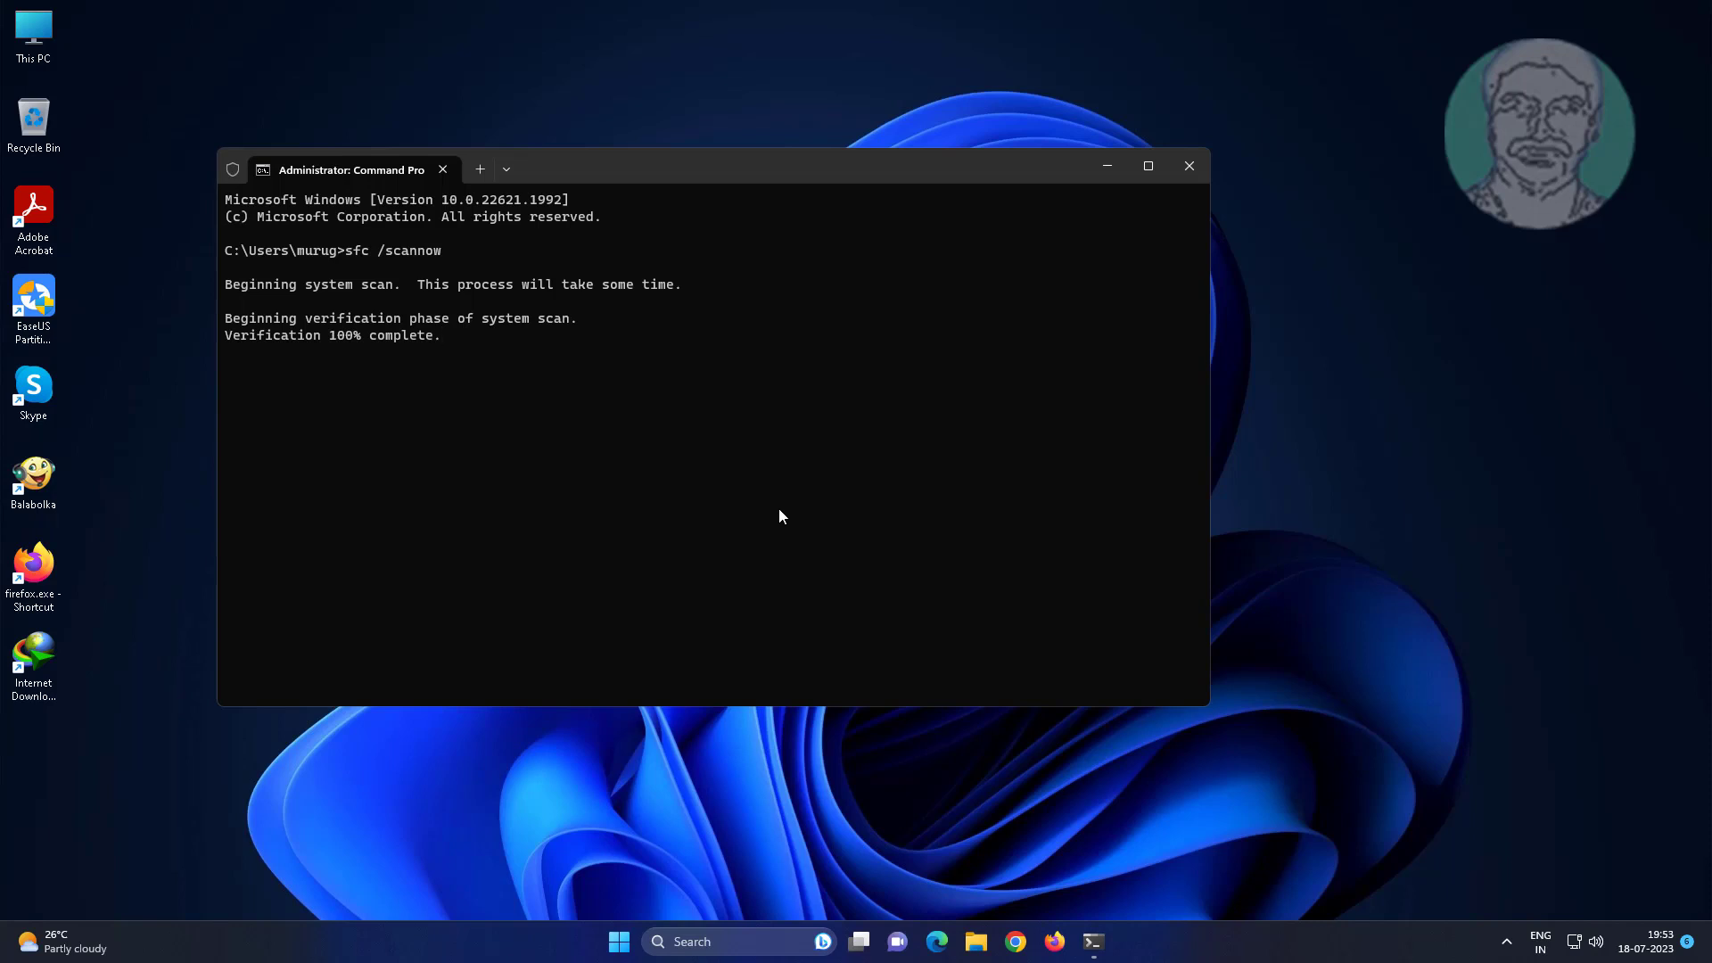
Run dism /online /cleanup-image /restorehealth to success, then exit Command Prompt
{"action": "type", "text": "dism"}
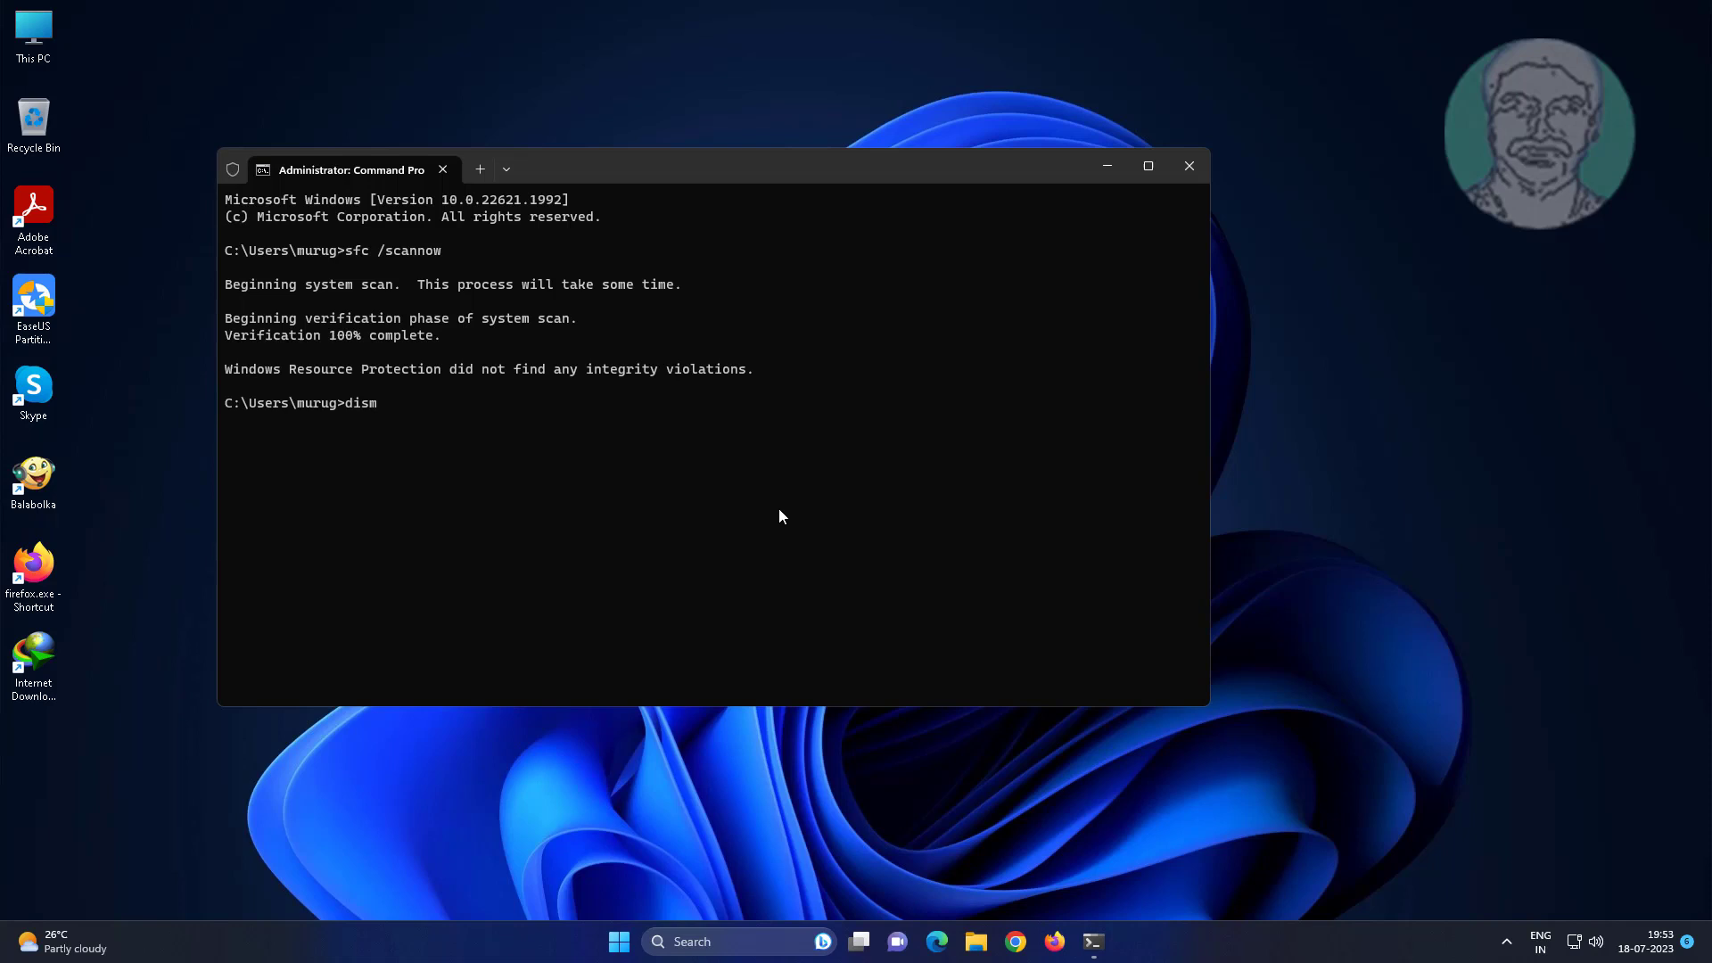
{"action": "type", "text": " /online /cleanup-image /restoreheal"}
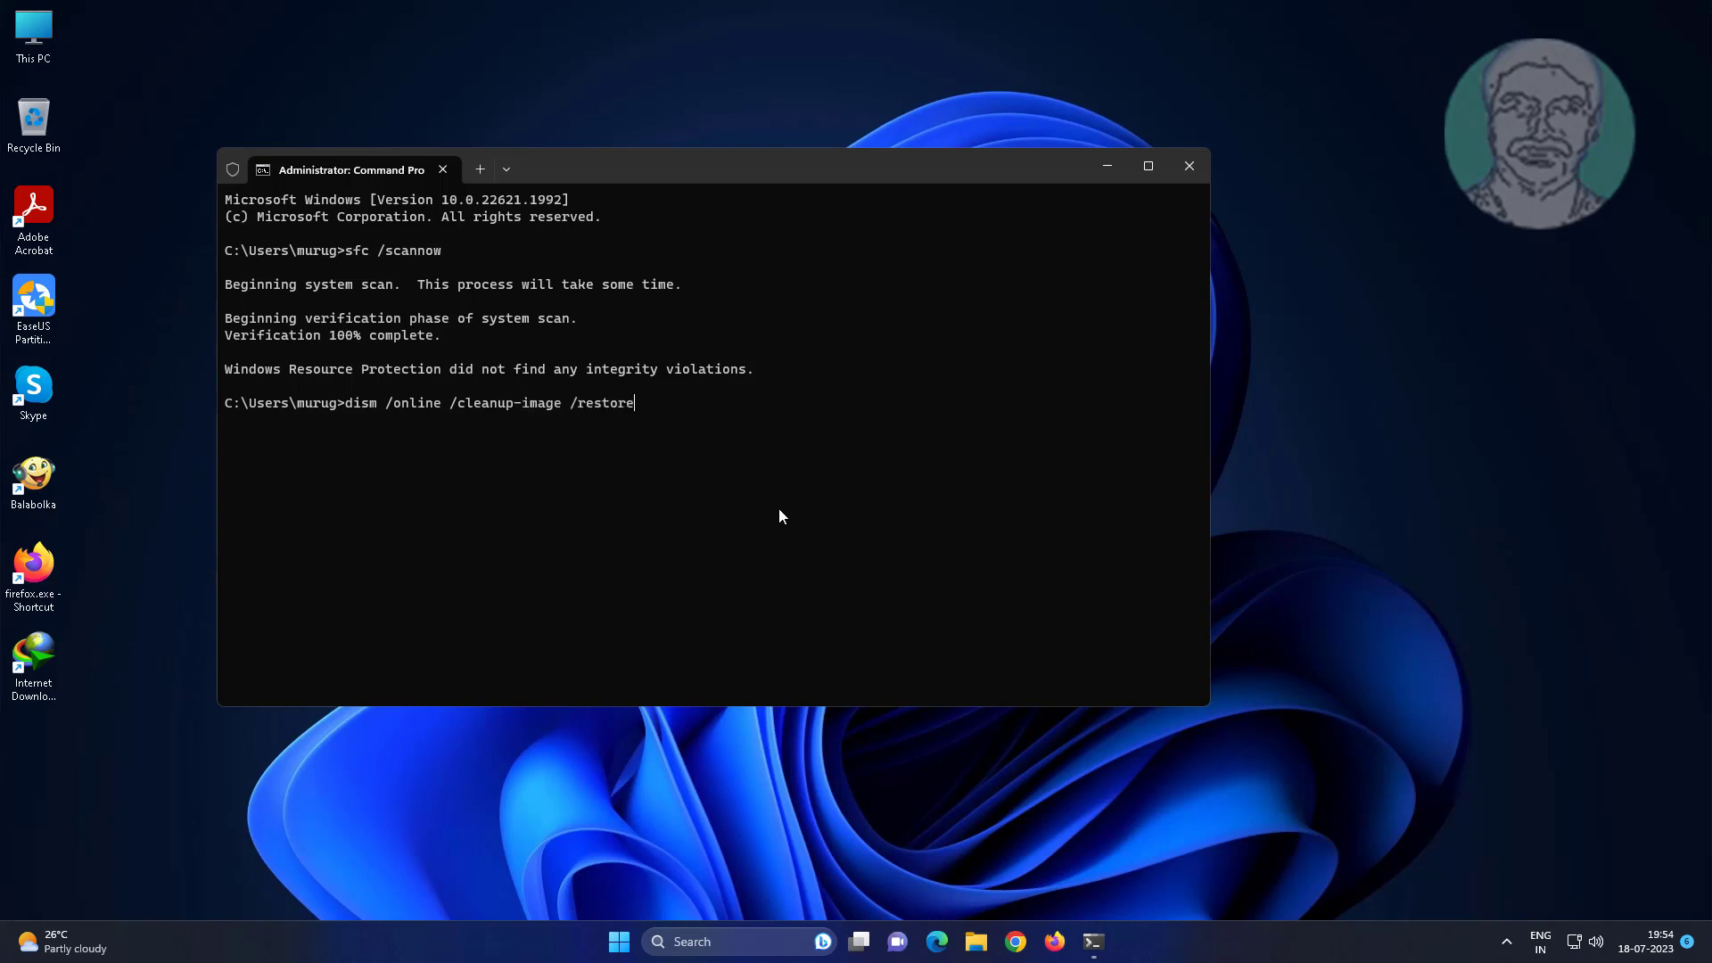
{"action": "type", "text": "th"}
{"action": "key", "text": "Return"}
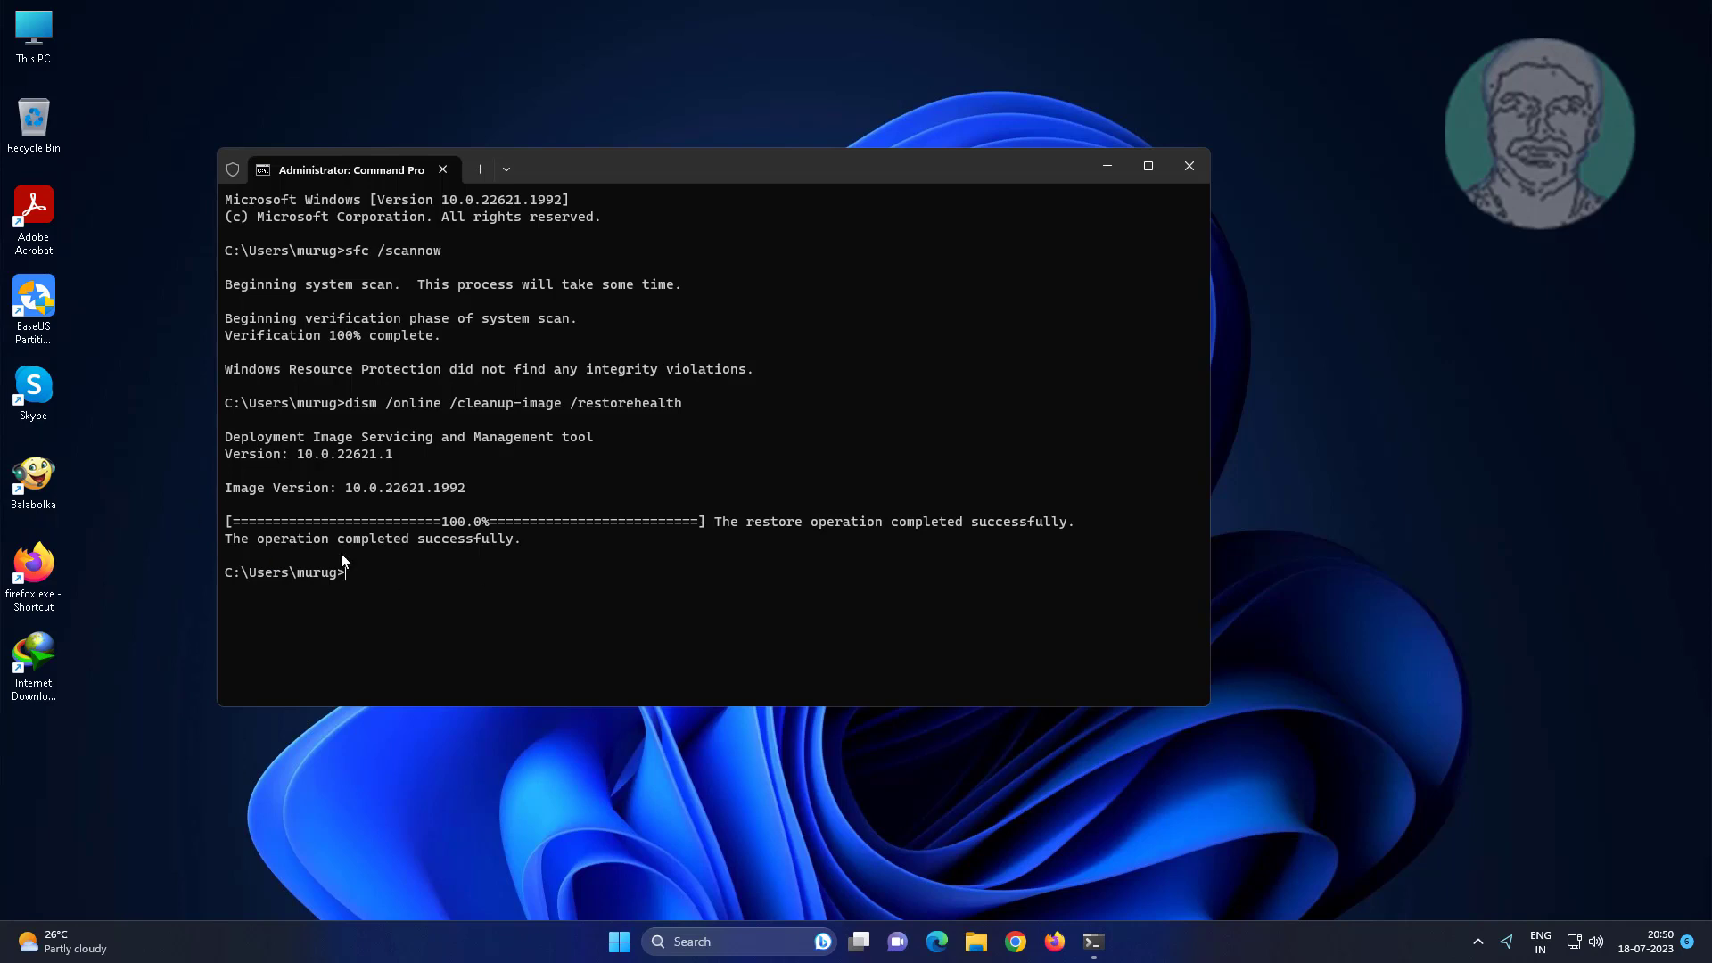
{"action": "type", "text": "ex"}
{"action": "type", "text": "t"}
{"action": "key", "text": "Return"}
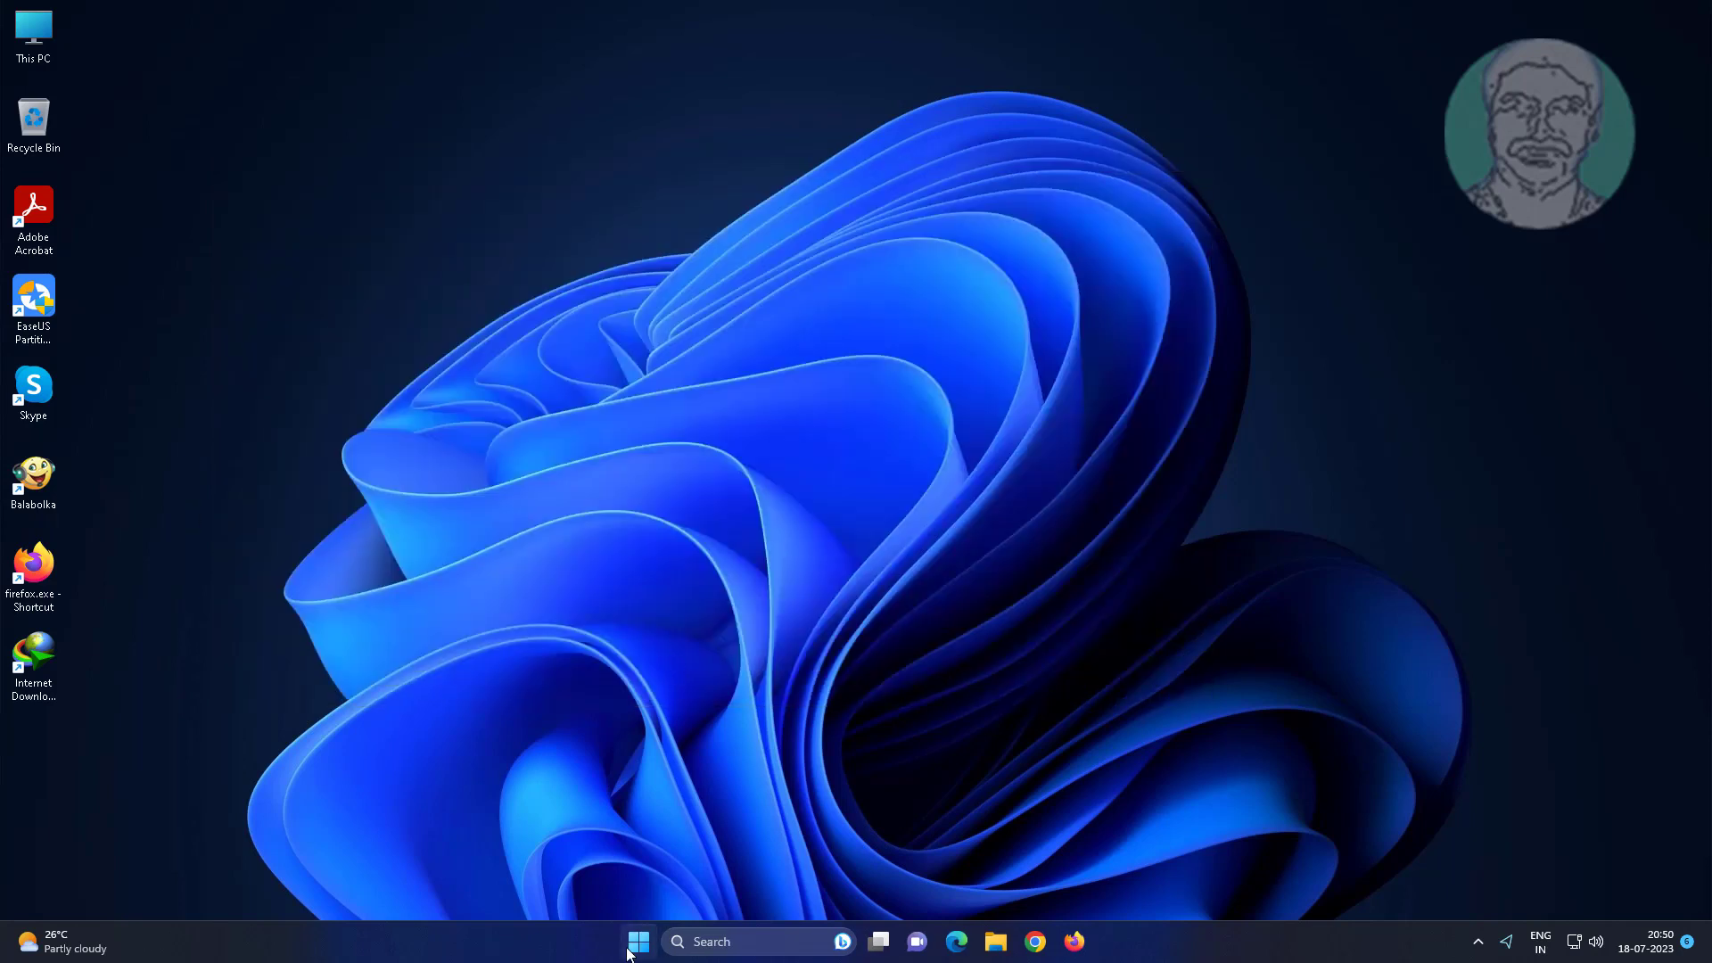
Open the Start menu and show, then dismiss, the power options
{"action": "left_click", "coordinate": [628, 946]}
{"action": "left_click", "coordinate": [1088, 881]}
{"action": "left_click", "coordinate": [1060, 840]}
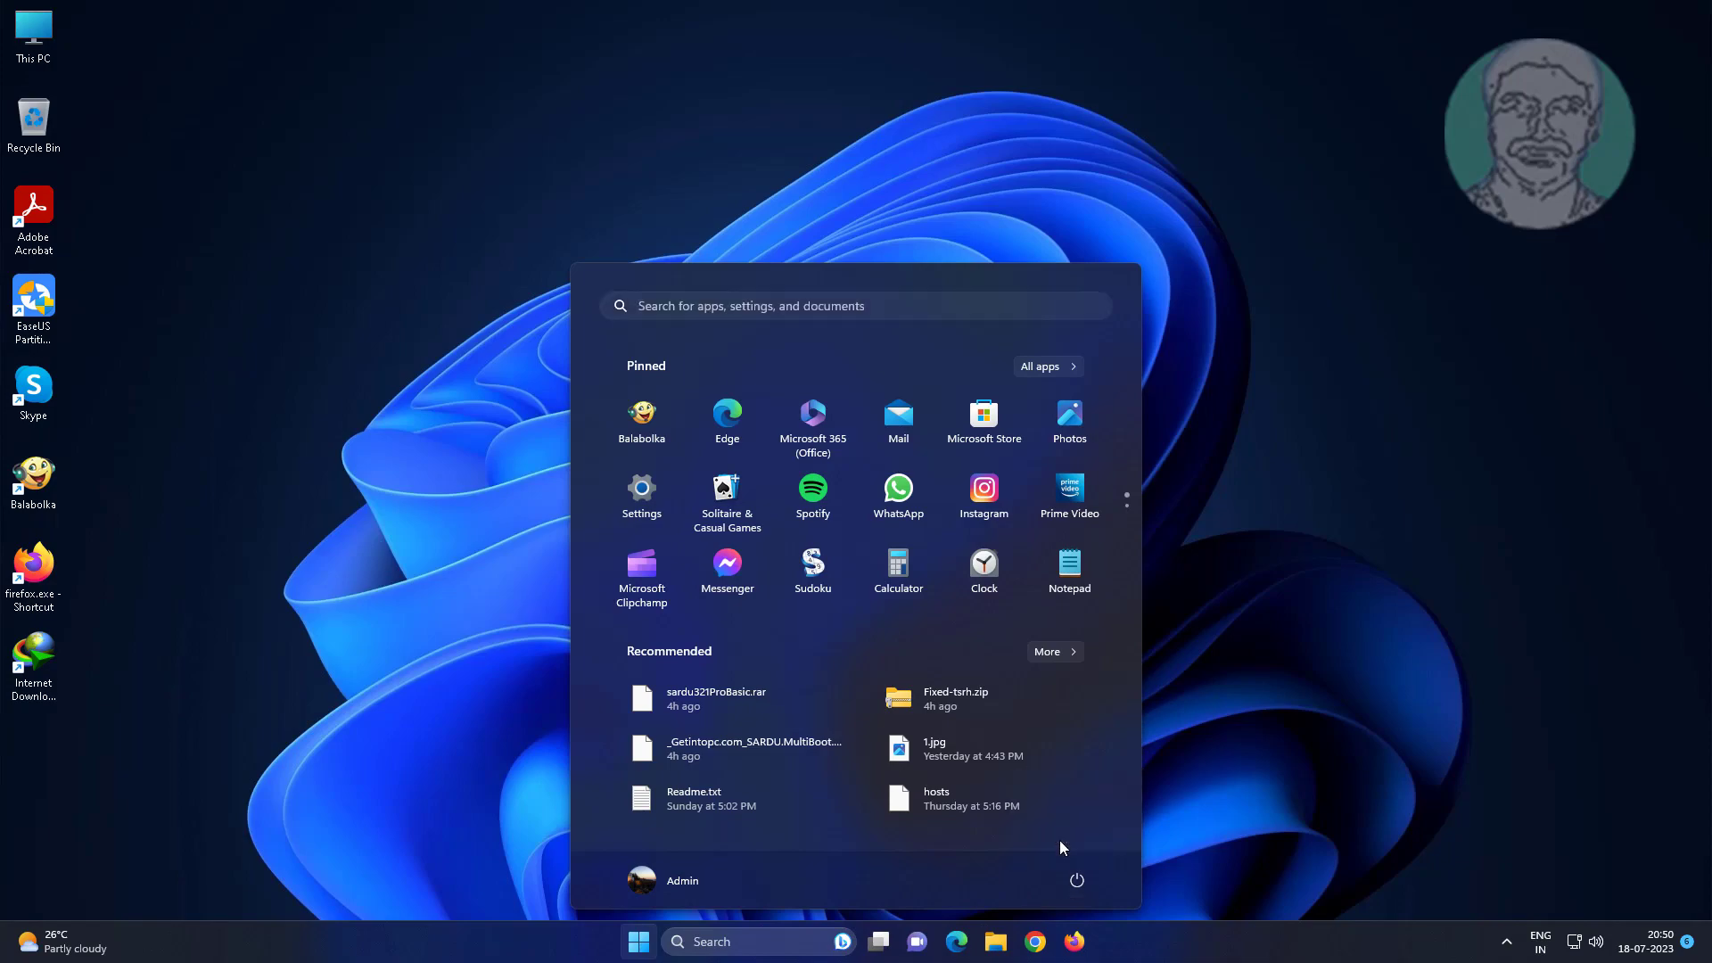